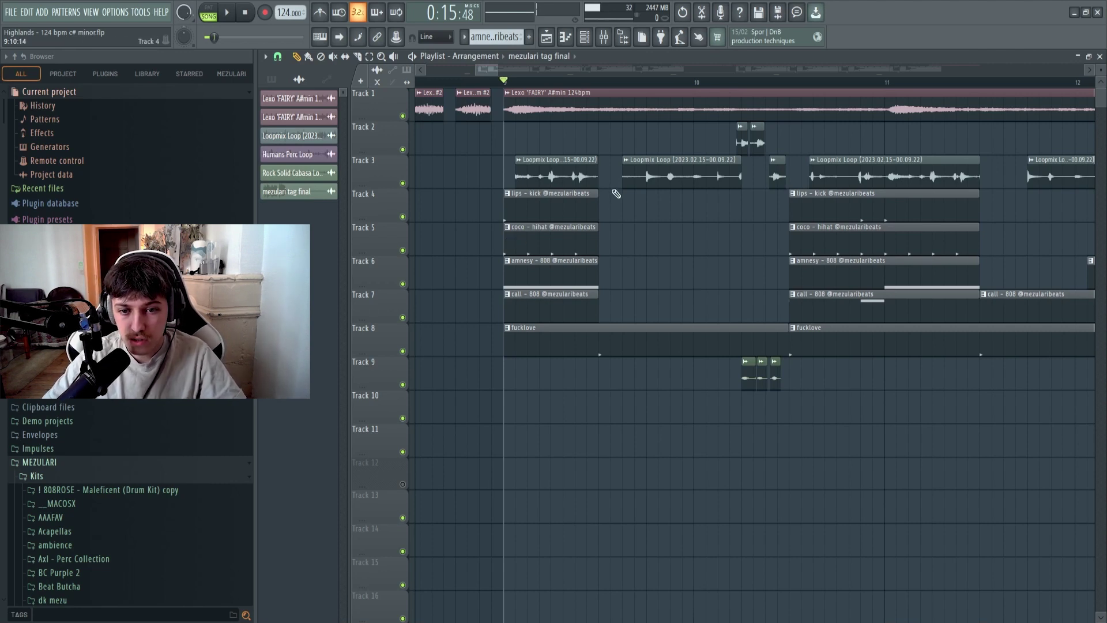
Examine the Loopmix percussion clips and their spacing around the drum patterns from bar 9 in the playlist.
ctrl+scroll(718, 210, up, 5)
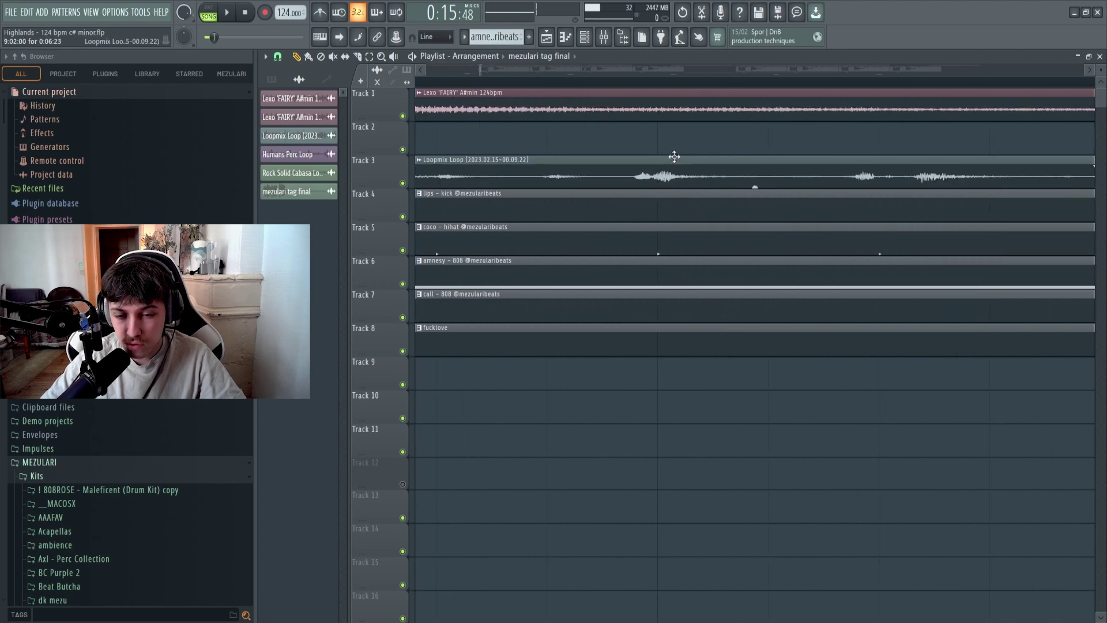
ctrl+scroll(665, 176, down, 2)
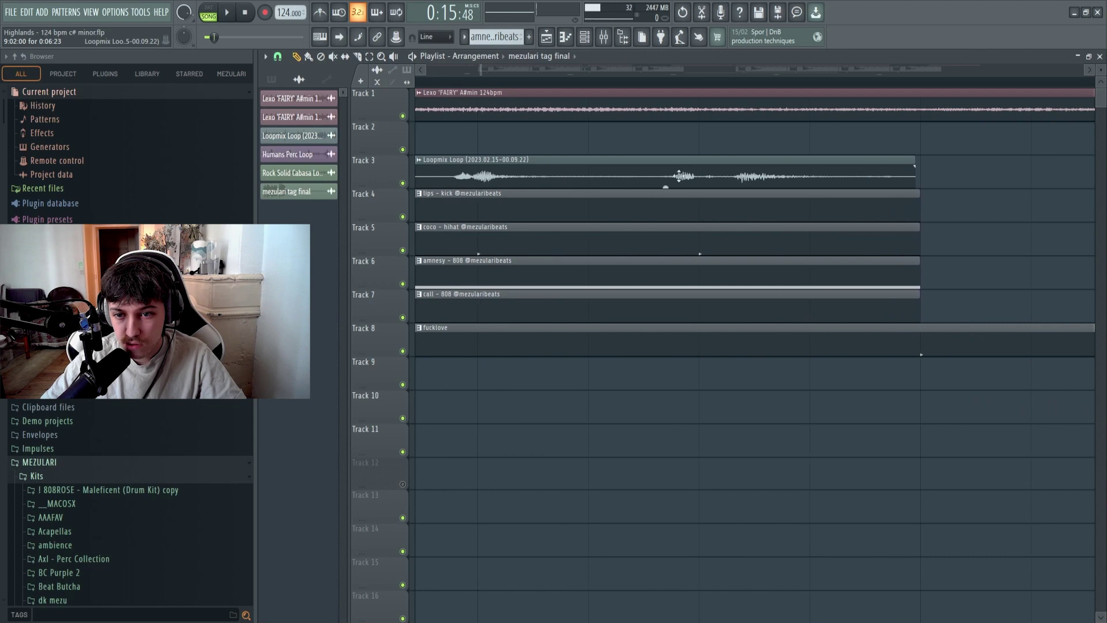
ctrl+scroll(714, 176, down, 5)
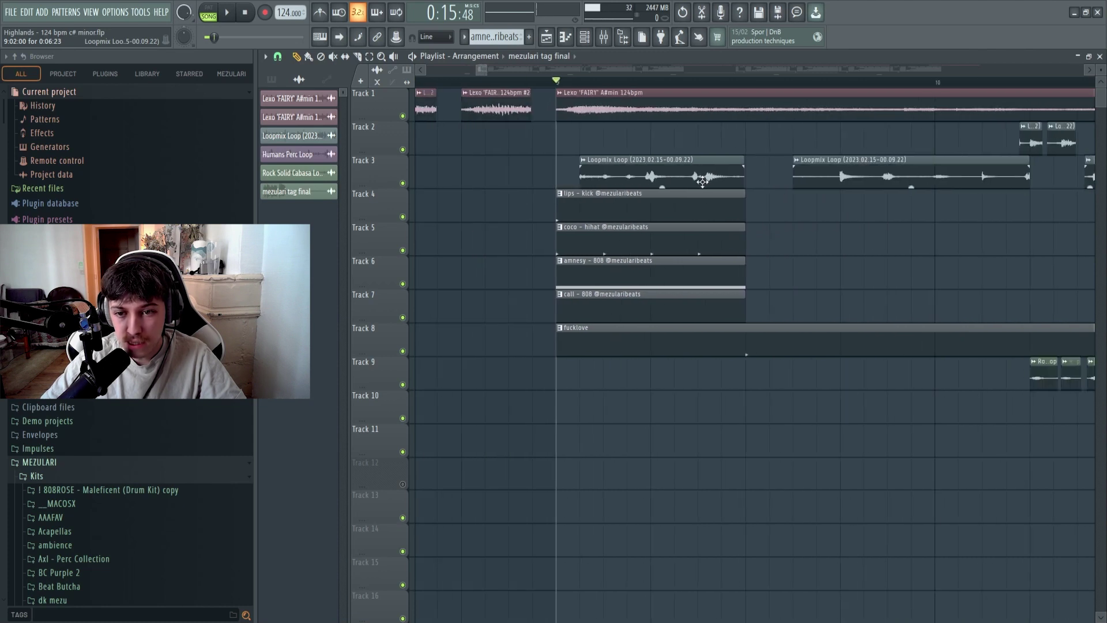
ctrl+scroll(622, 174, up, 3)
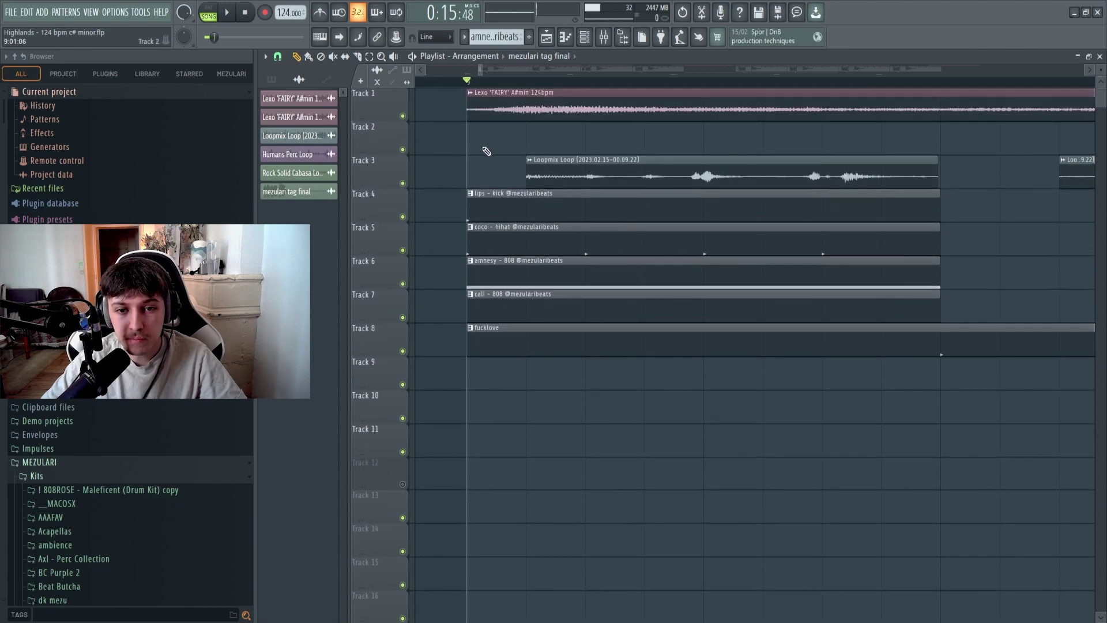
scroll(468, 121, down, 2)
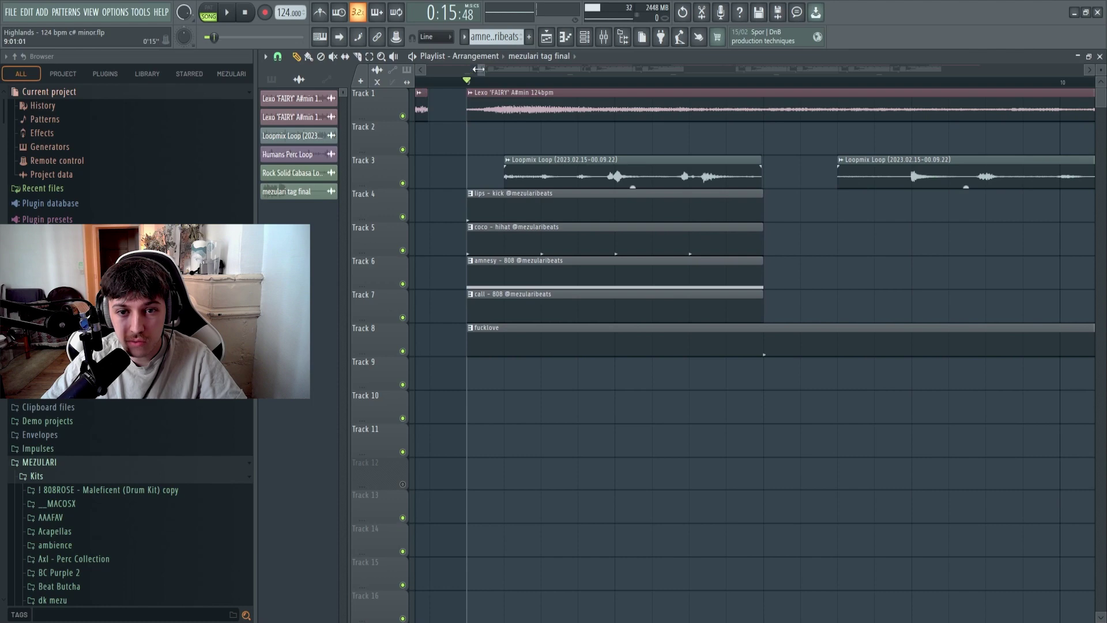
drag(478, 68, 480, 71)
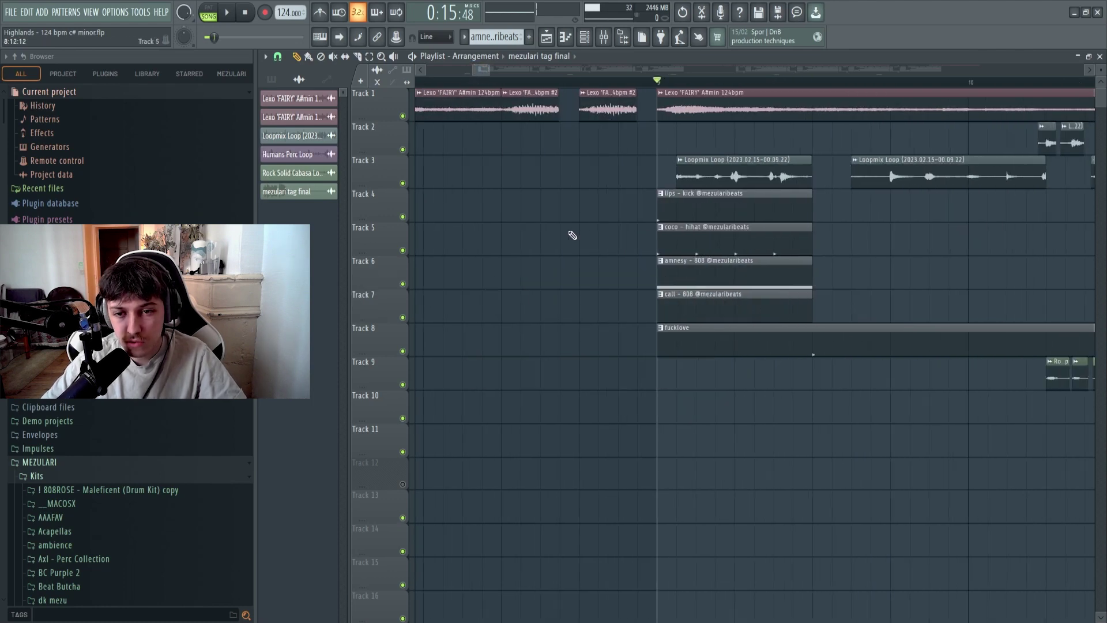
scroll(583, 238, down, 3)
scroll(738, 361, down, 2)
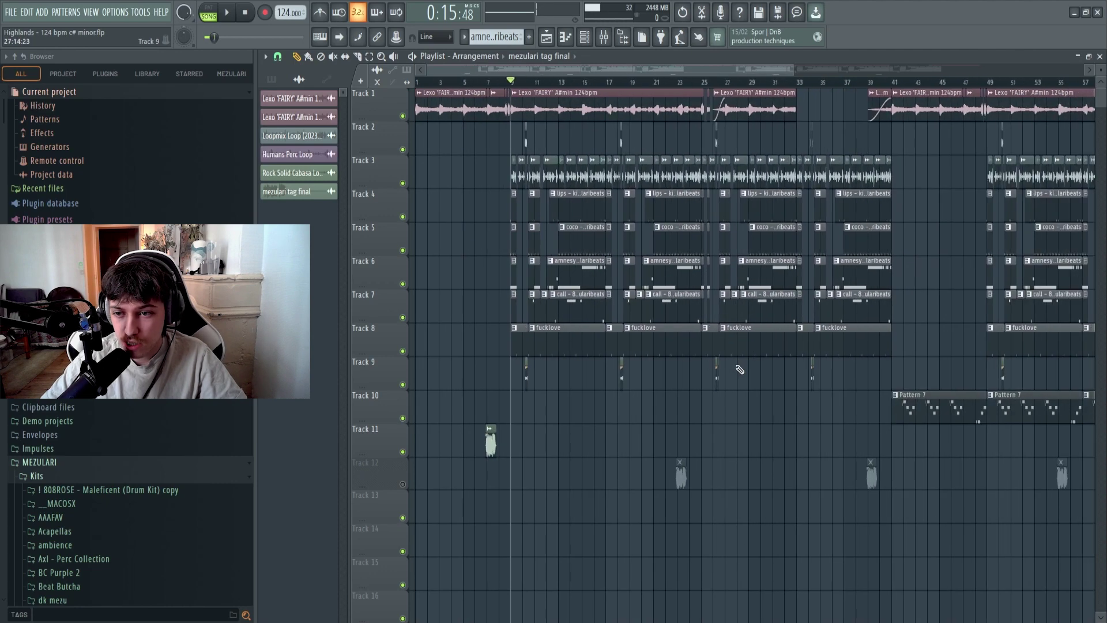
scroll(563, 400, up, 5)
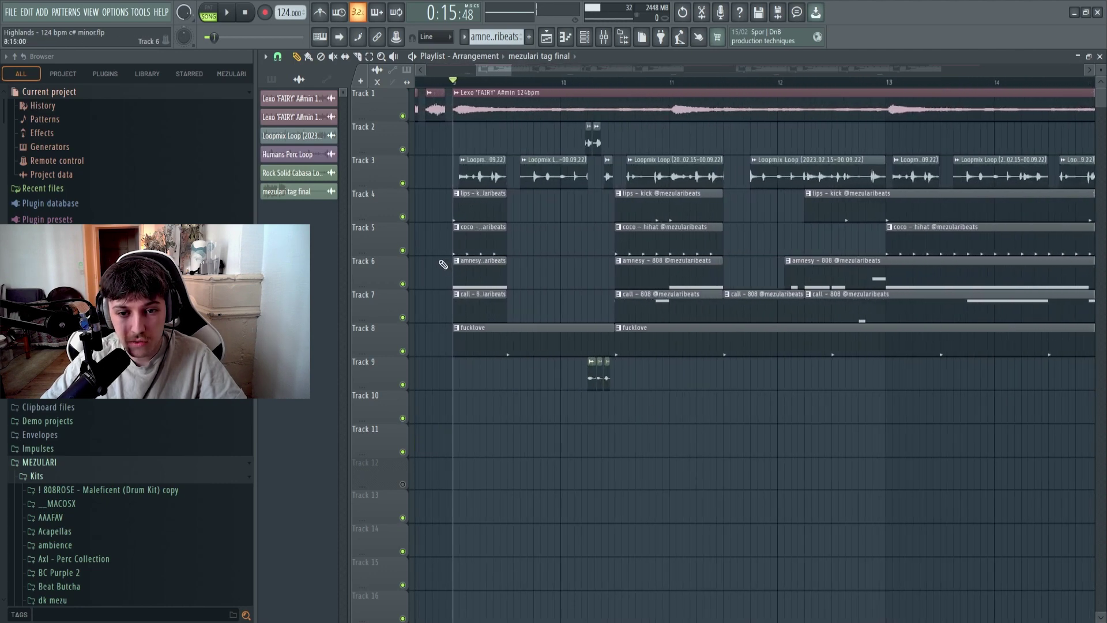
scroll(444, 264, up, 2)
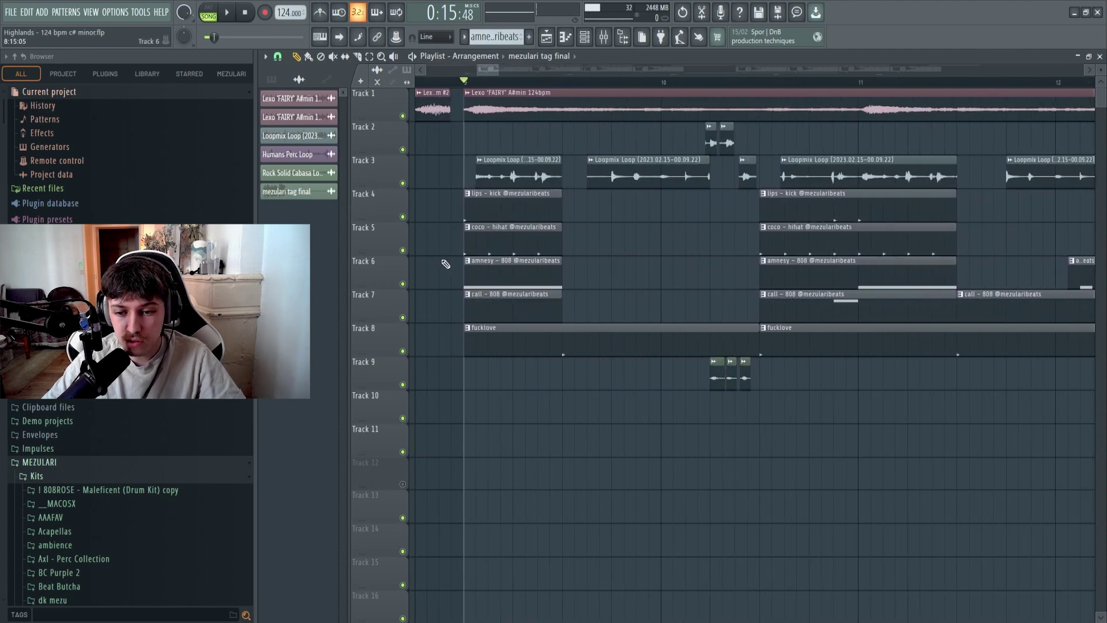
scroll(474, 203, up, 2)
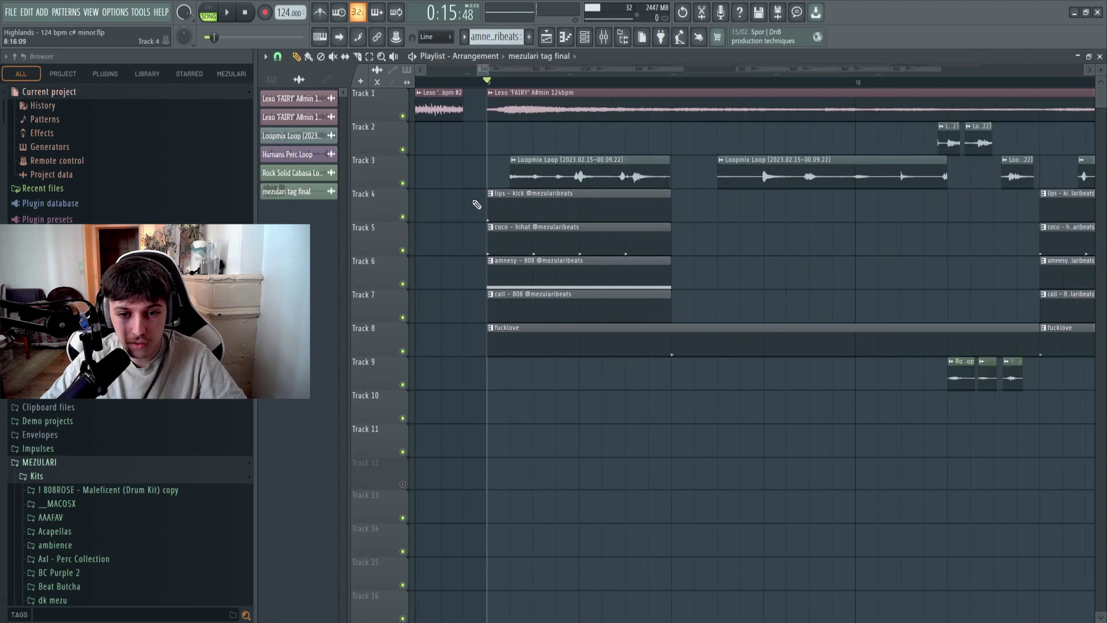
scroll(461, 200, up, 1)
scroll(496, 200, down, 2)
Open the channel rack and add Loopmix as a new instrument channel.
click(585, 37)
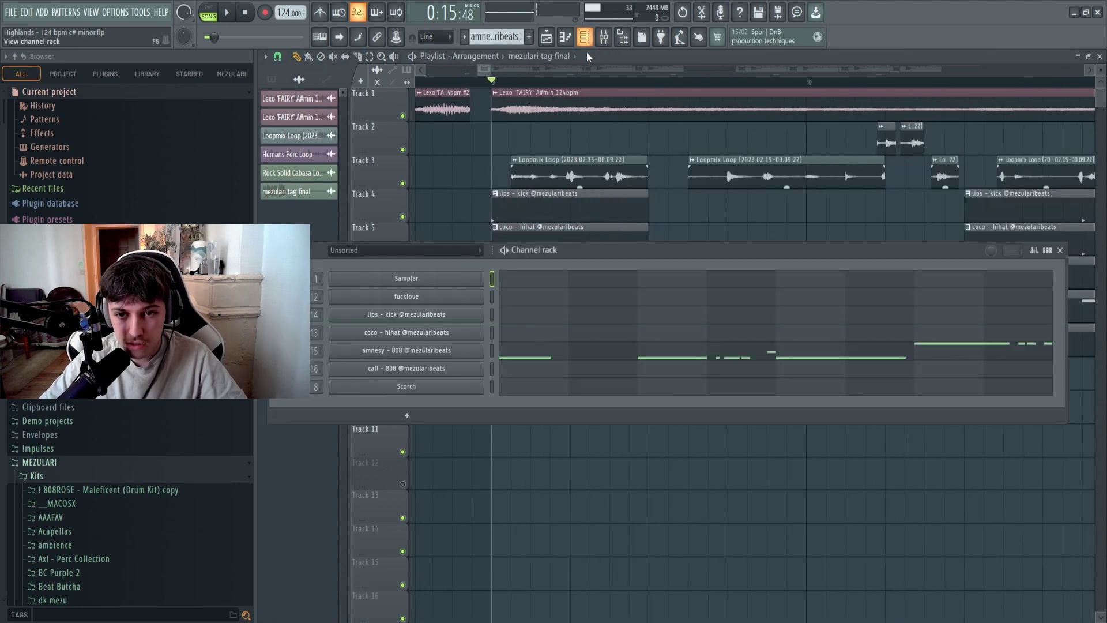
click(407, 415)
click(375, 16)
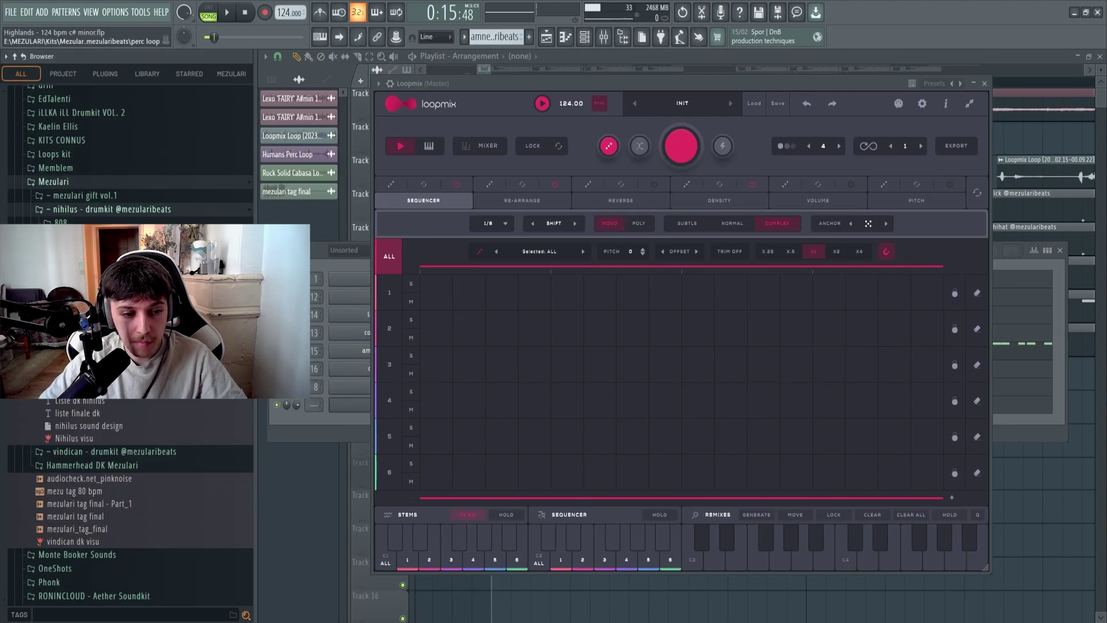
scroll(86, 403, up, 3)
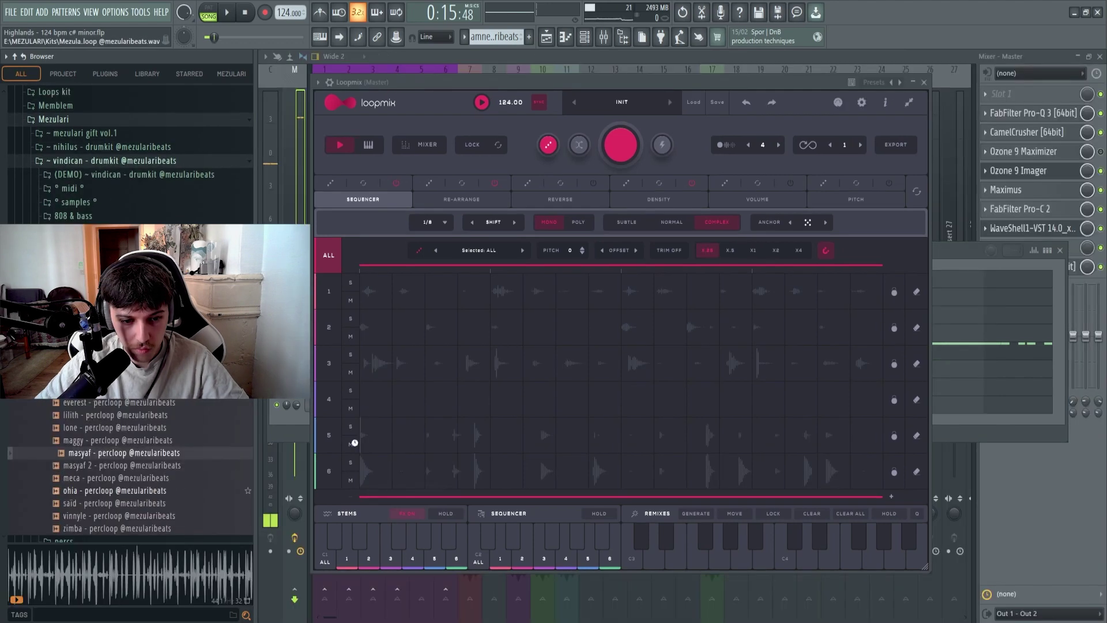
drag(115, 490, 457, 406)
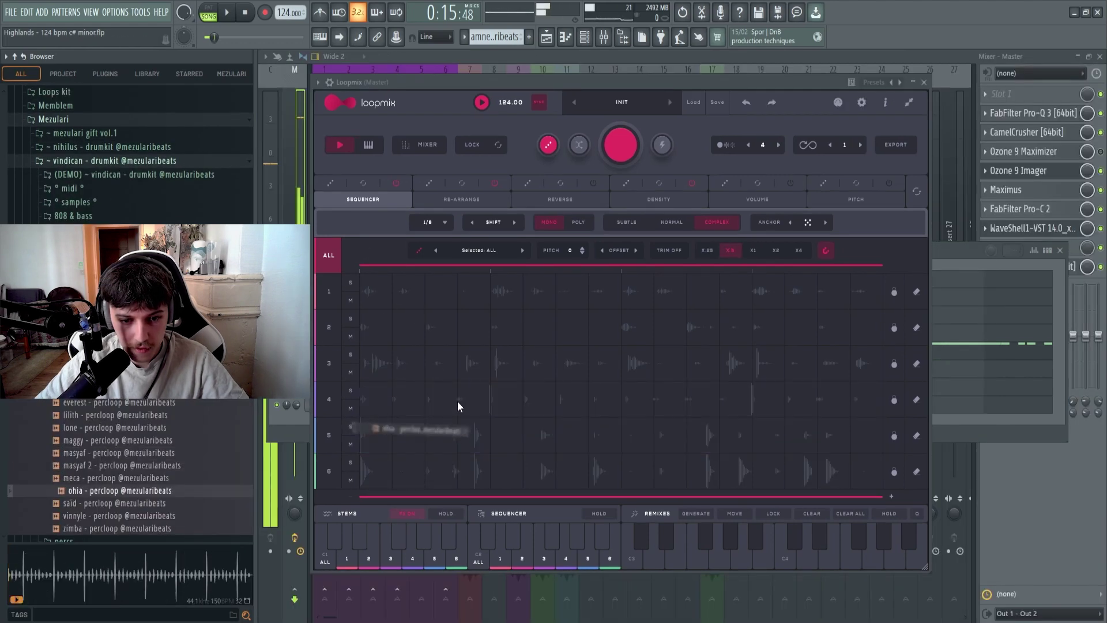
click(508, 104)
drag(516, 82, 503, 87)
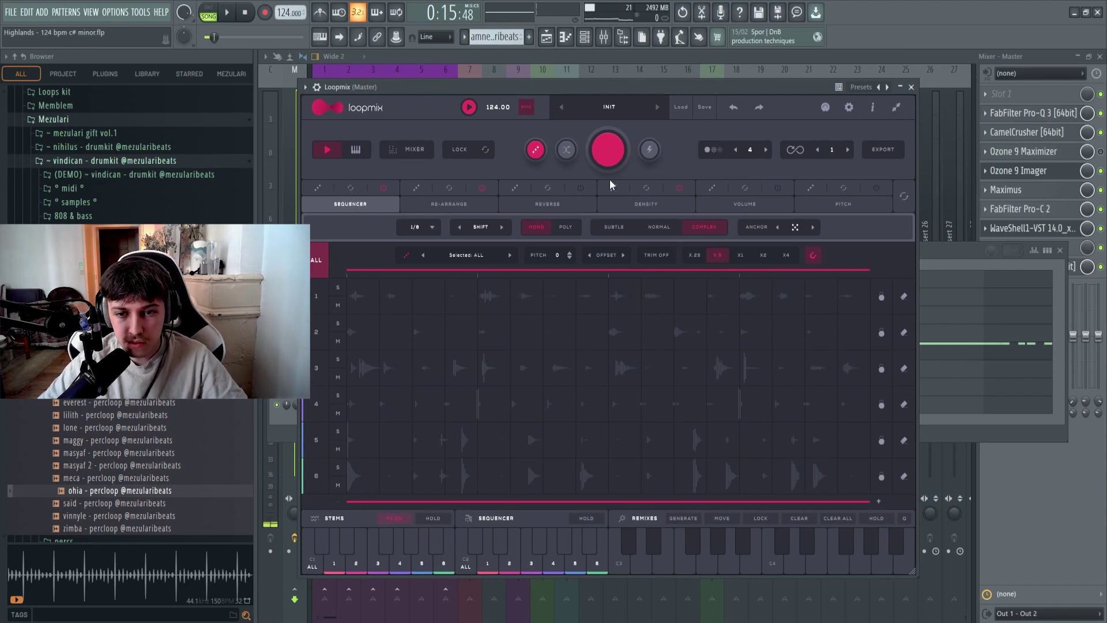
mouse_move(603, 88)
mouse_down()
mouse_move(598, 112)
mouse_move(604, 75)
mouse_up()
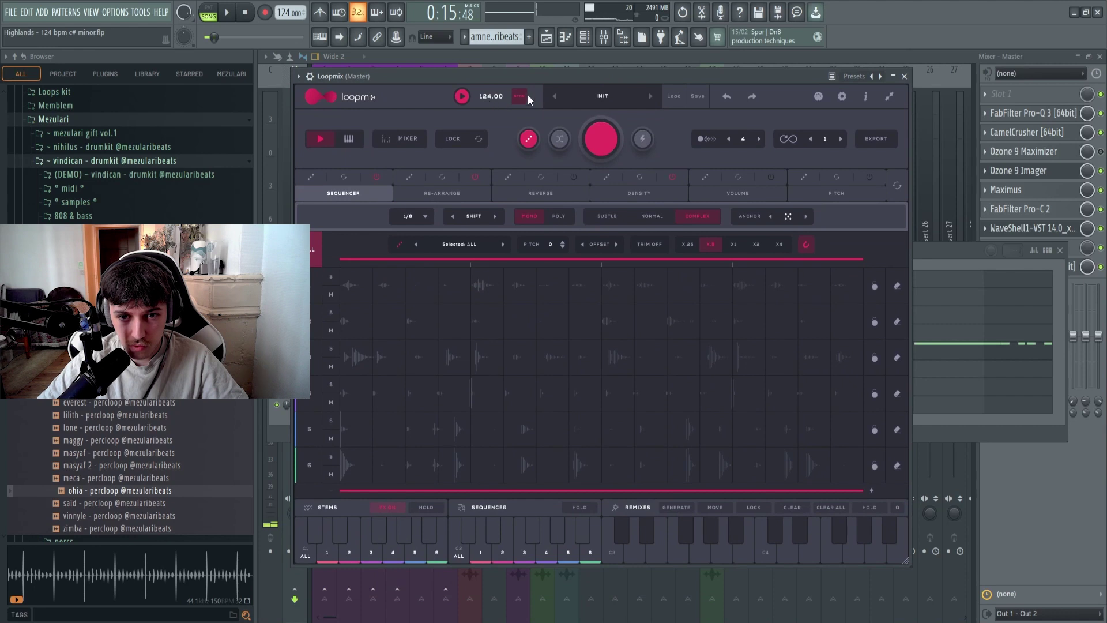
Generate a random stem sequence in Loopmix and preview it with Pattern 9's piano roll note.
click(605, 141)
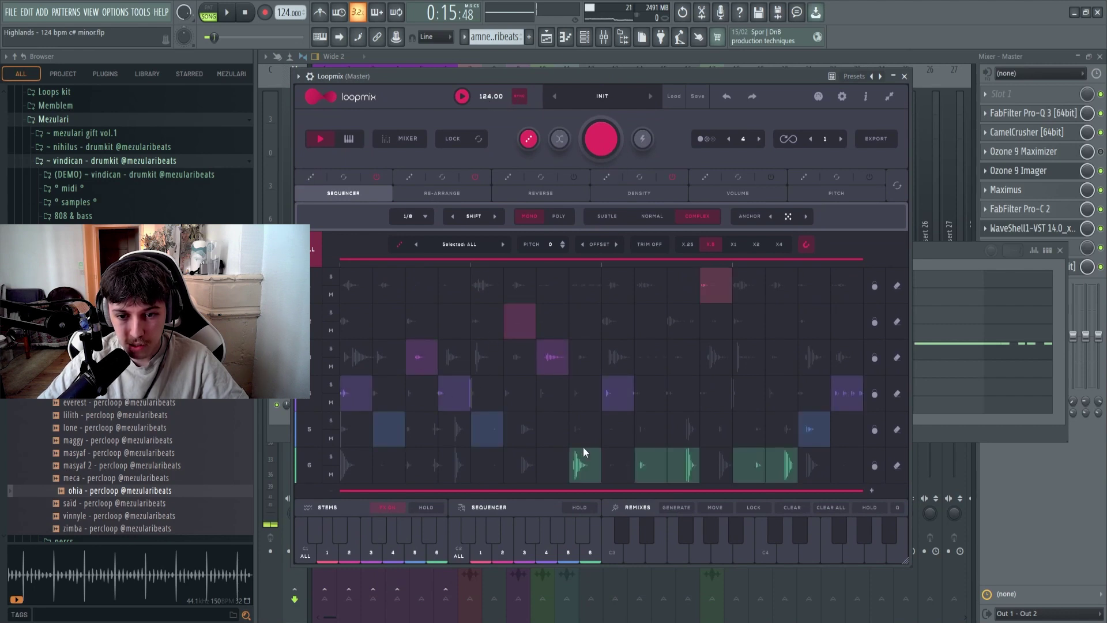
click(208, 12)
click(564, 37)
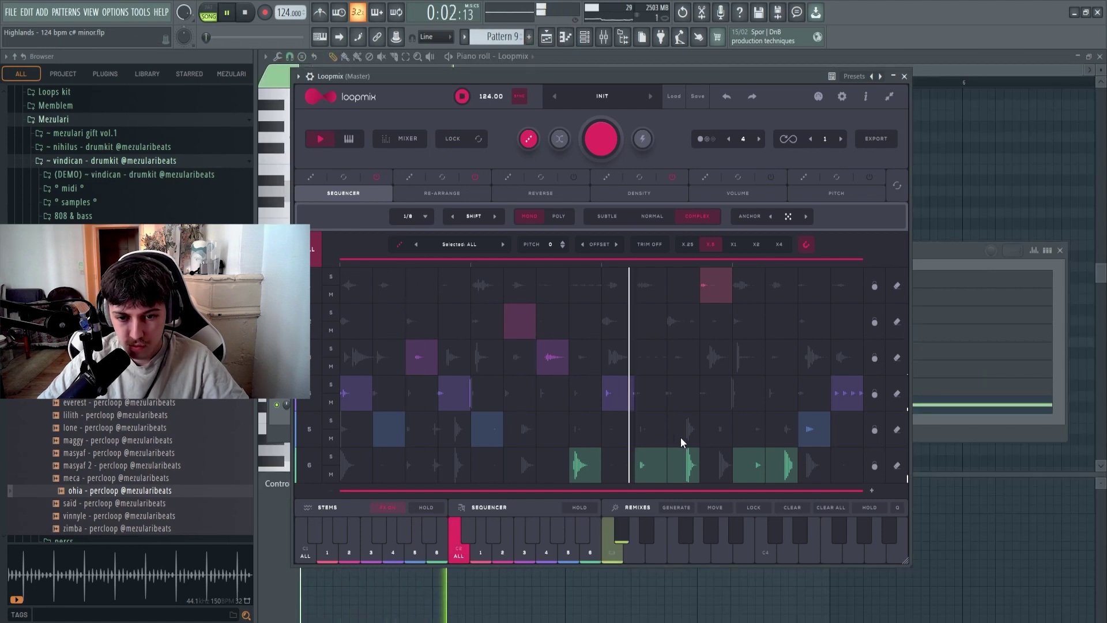
key(space)
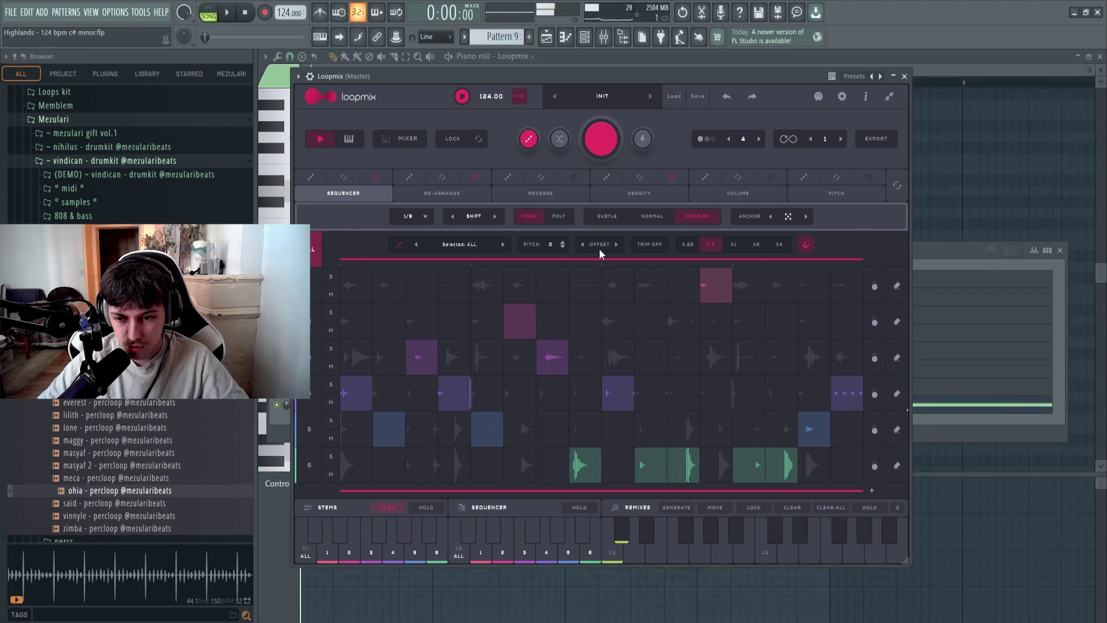
click(229, 14)
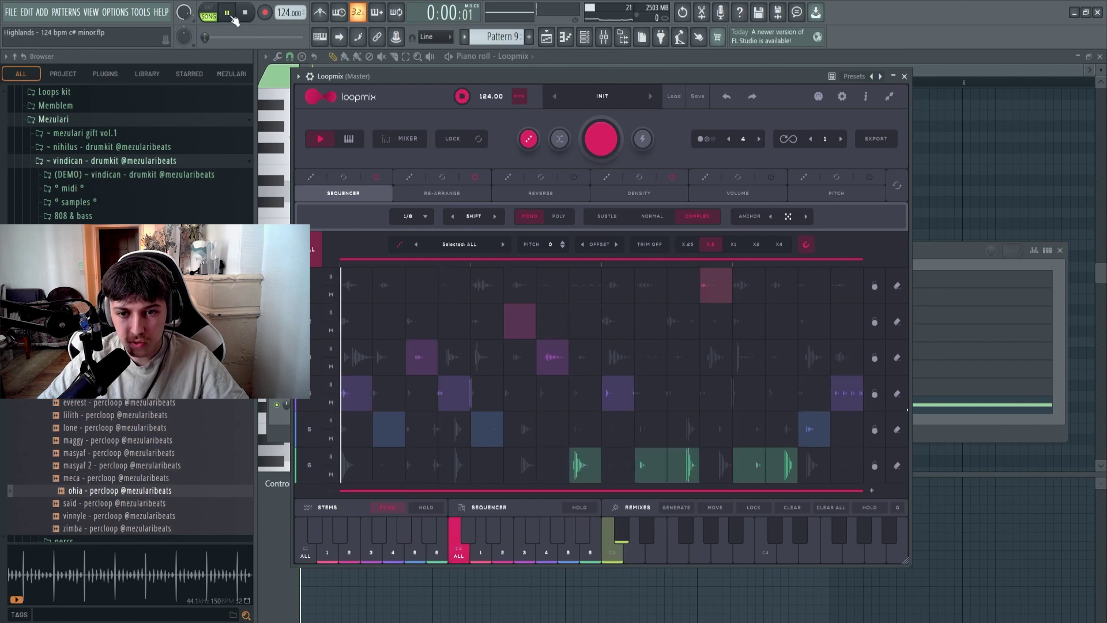
Randomize the Loopmix sequence three more times during playback, and stop playback on the last variation.
click(604, 147)
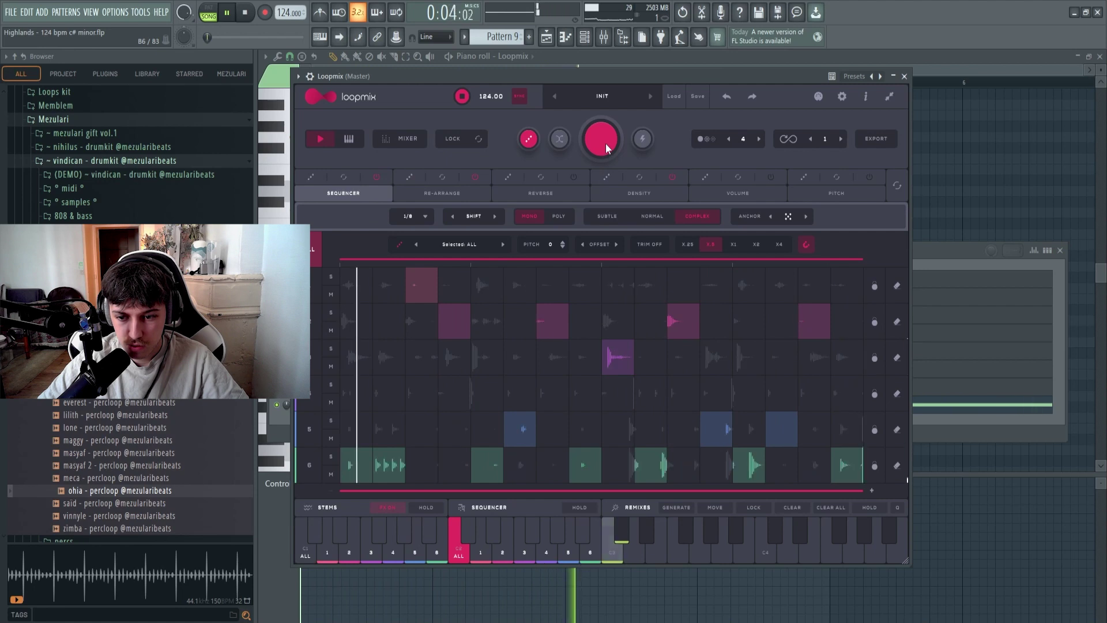
click(606, 144)
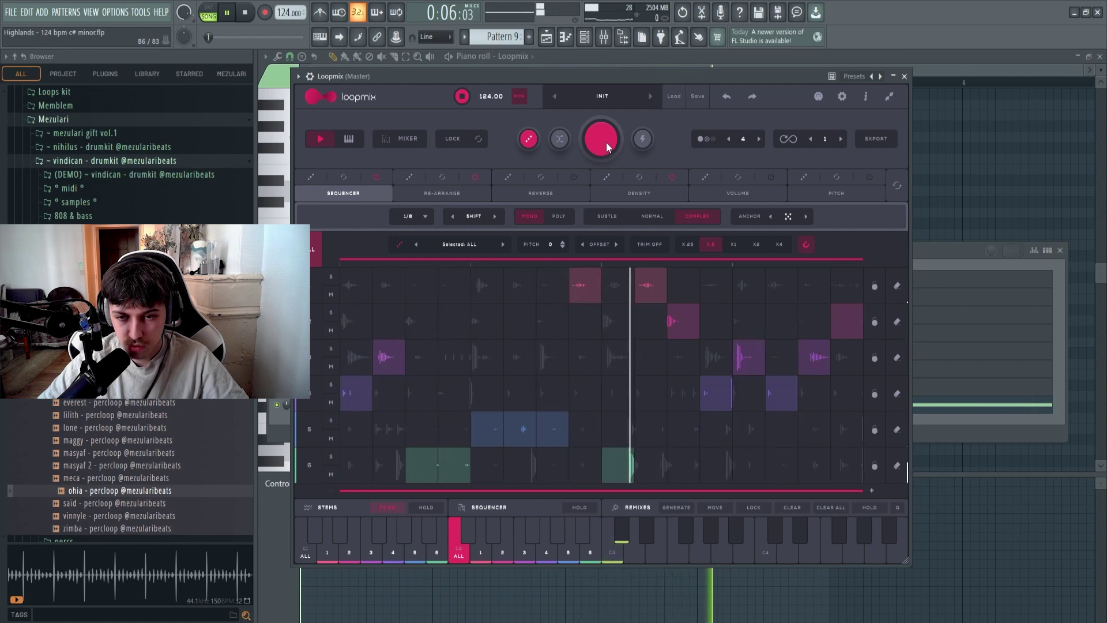
click(606, 142)
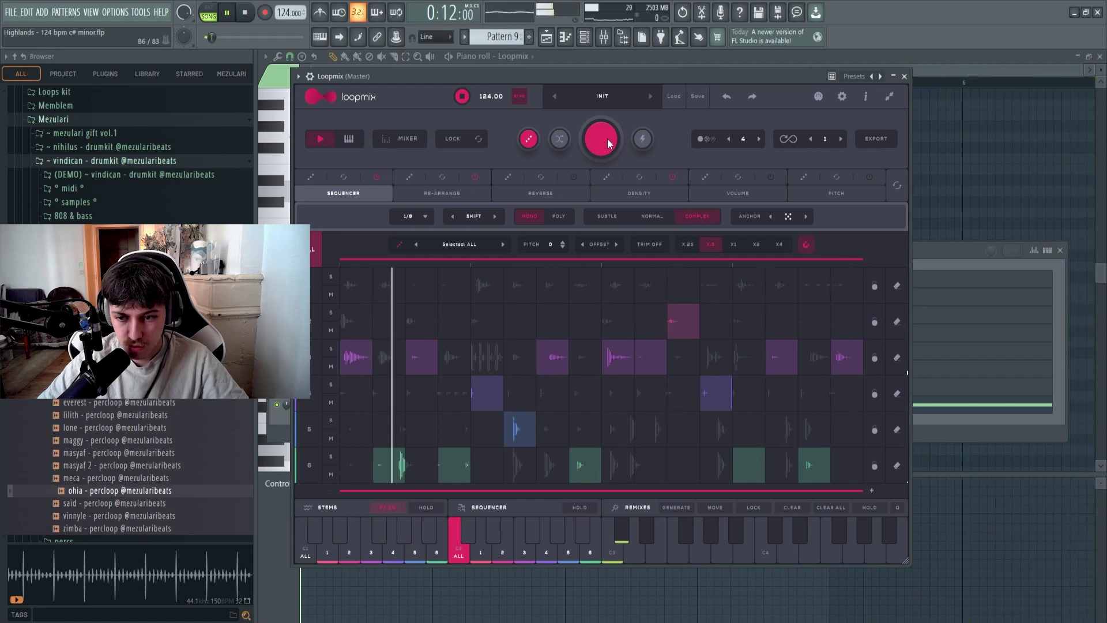
key(space)
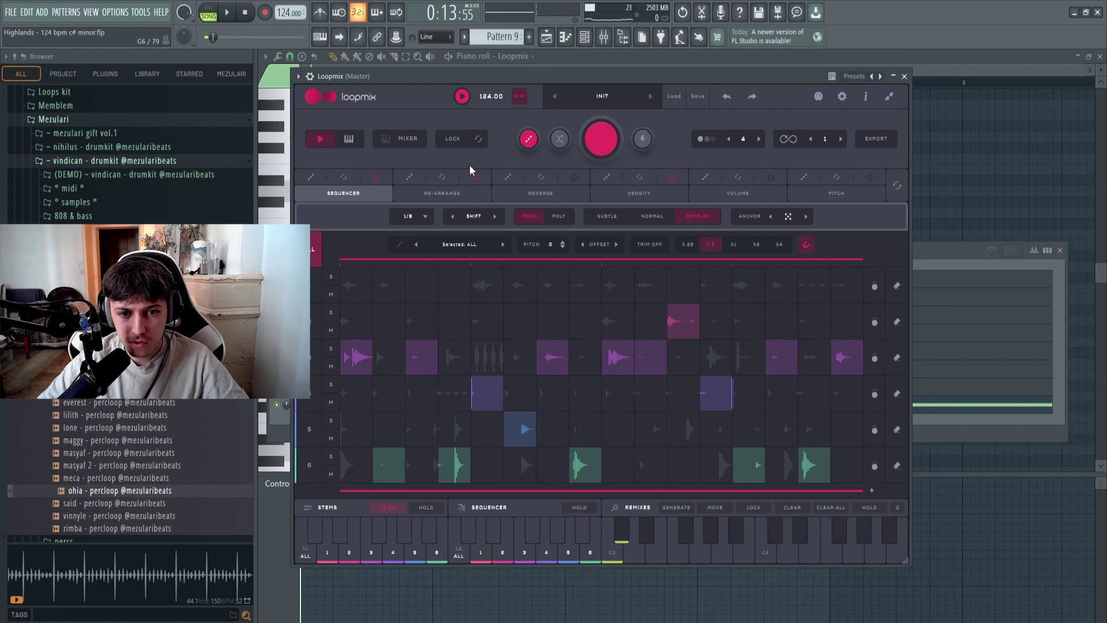
Export the full Loopmix loop as audio and place it at bar 1 on Track 15 of the playlist.
click(877, 138)
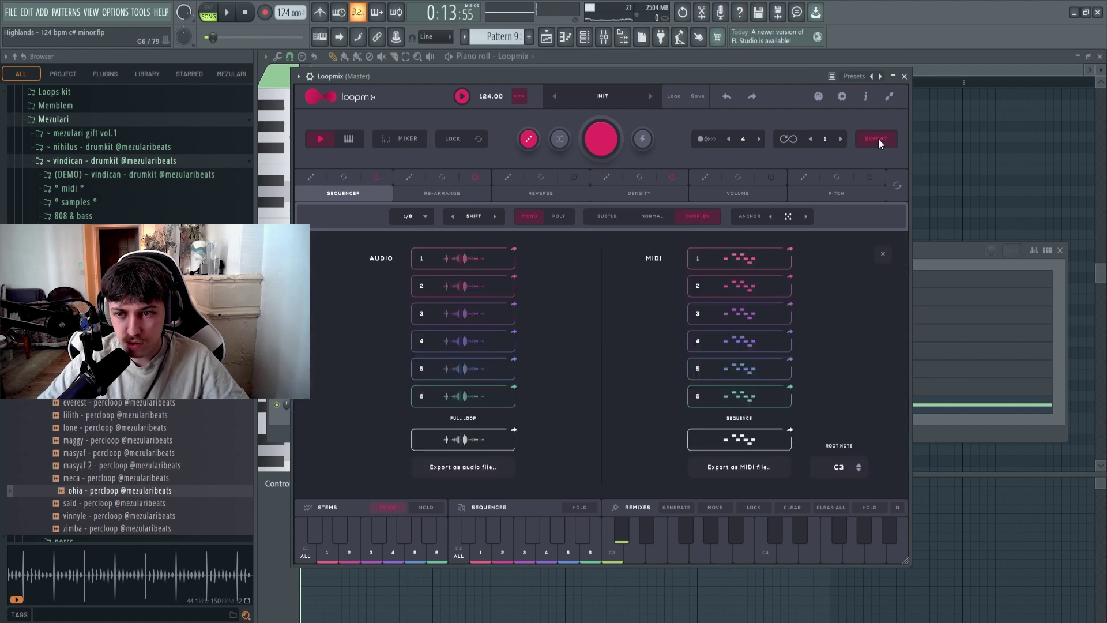
click(459, 439)
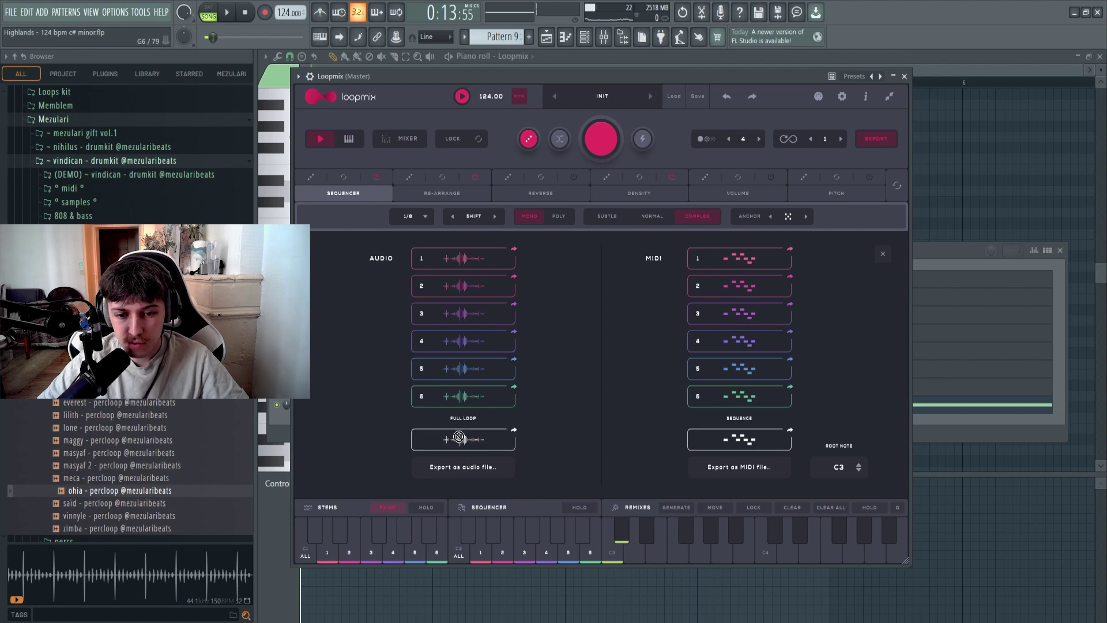
drag(660, 94, 415, 412)
Listen to the exported Loopmix loop on its own on Track 15 and check its audio clip settings.
key(space)
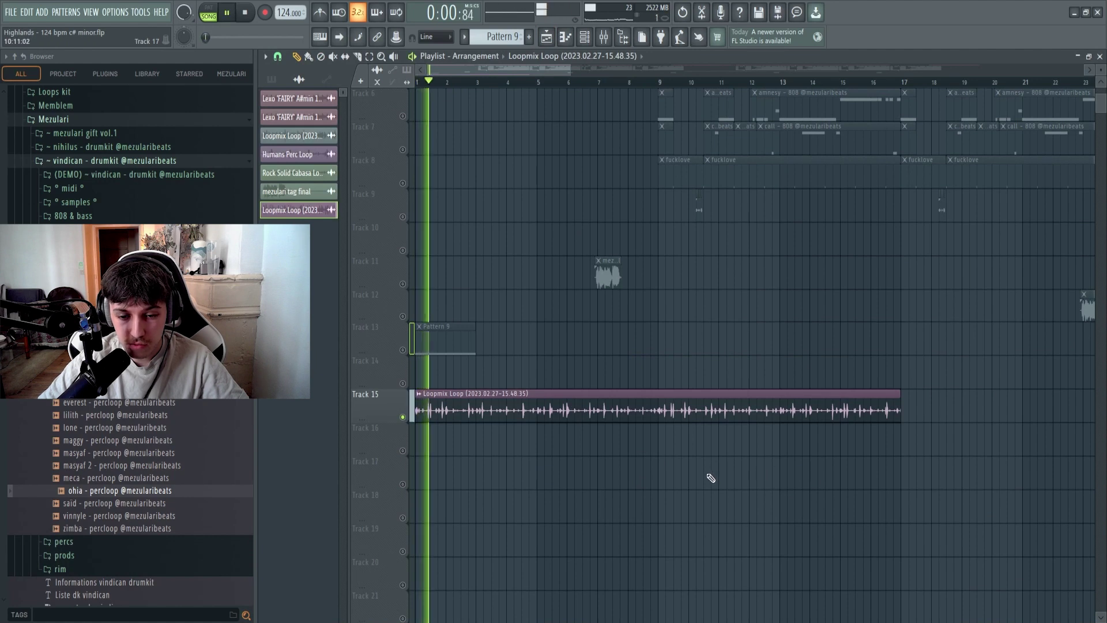
double_click(573, 410)
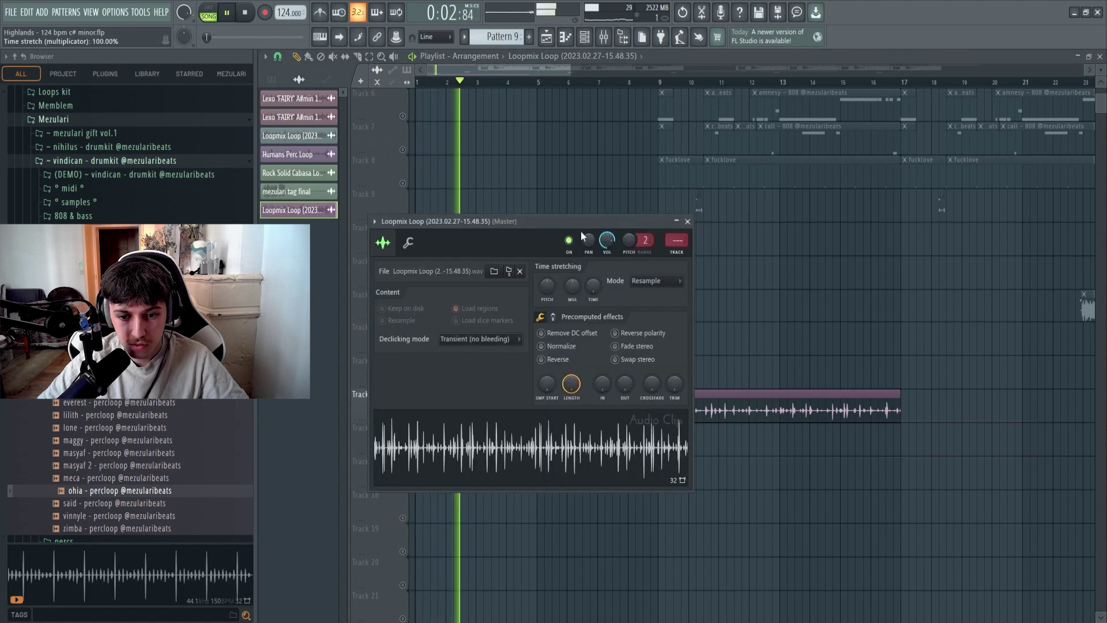
key(Escape)
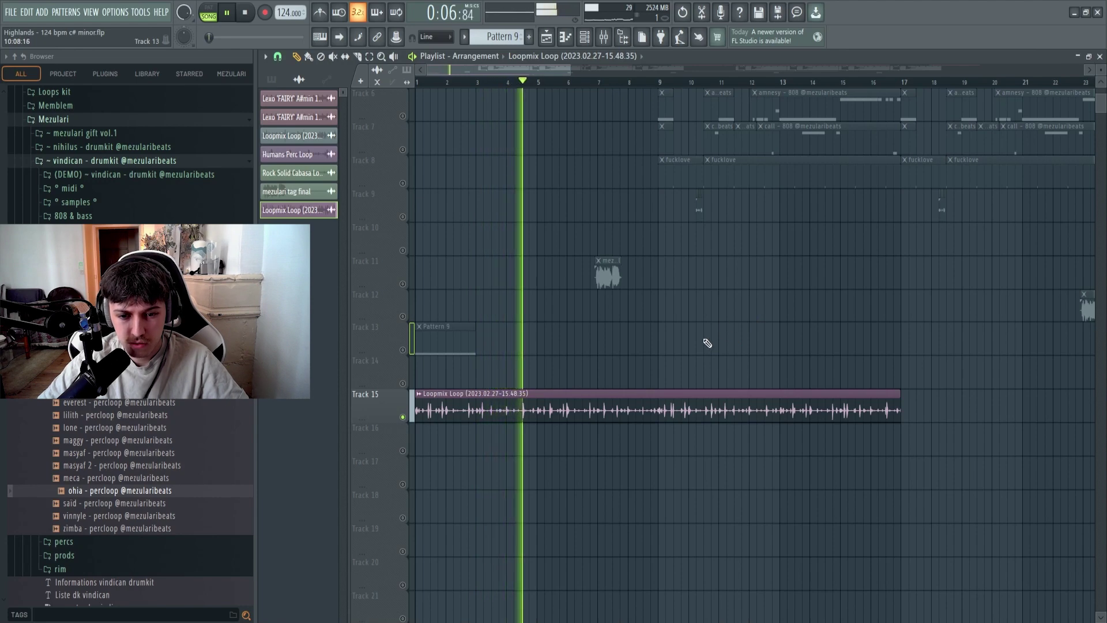
key(space)
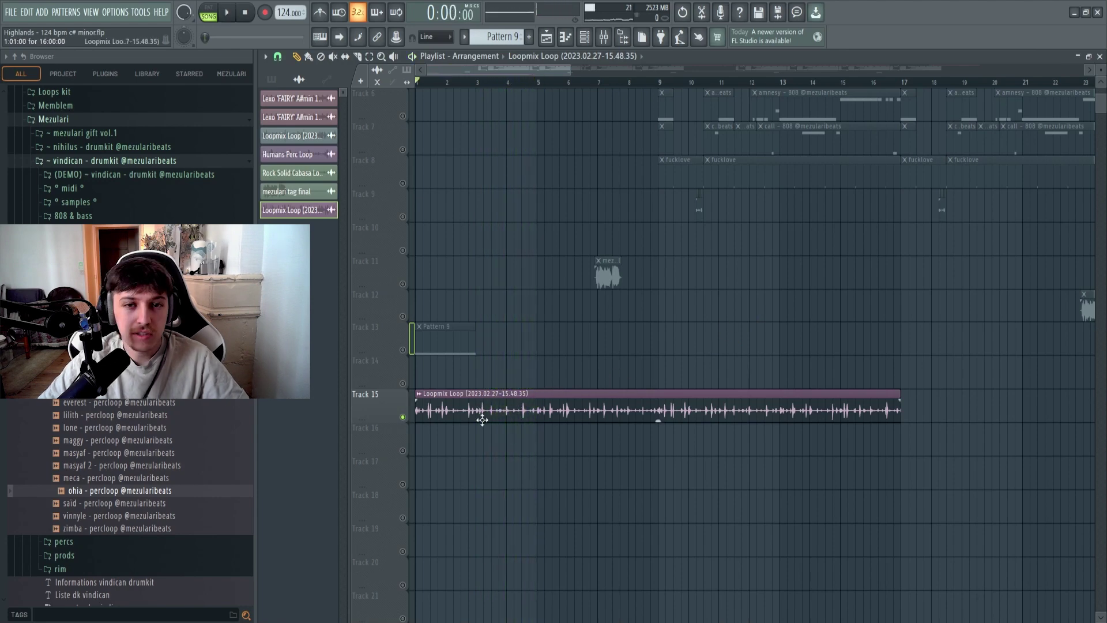
Delete the newly exported Loopmix loop clip from Track 15 of the playlist.
scroll(503, 451, up, 2)
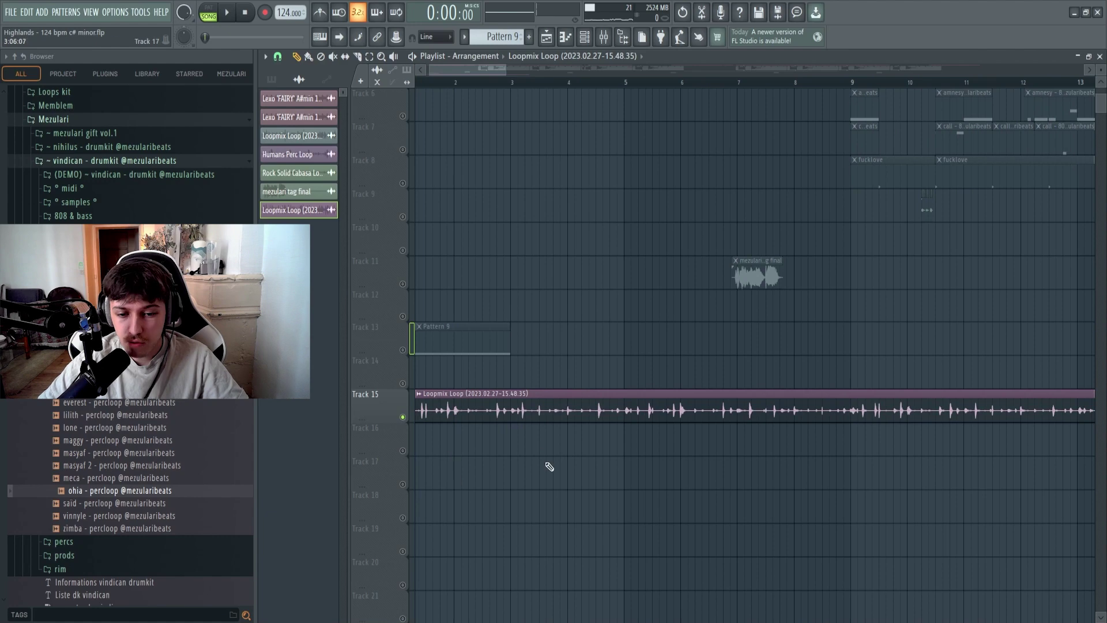
scroll(452, 406, down, 2)
scroll(583, 600, up, 2)
right_click(819, 547)
scroll(801, 471, up, 1)
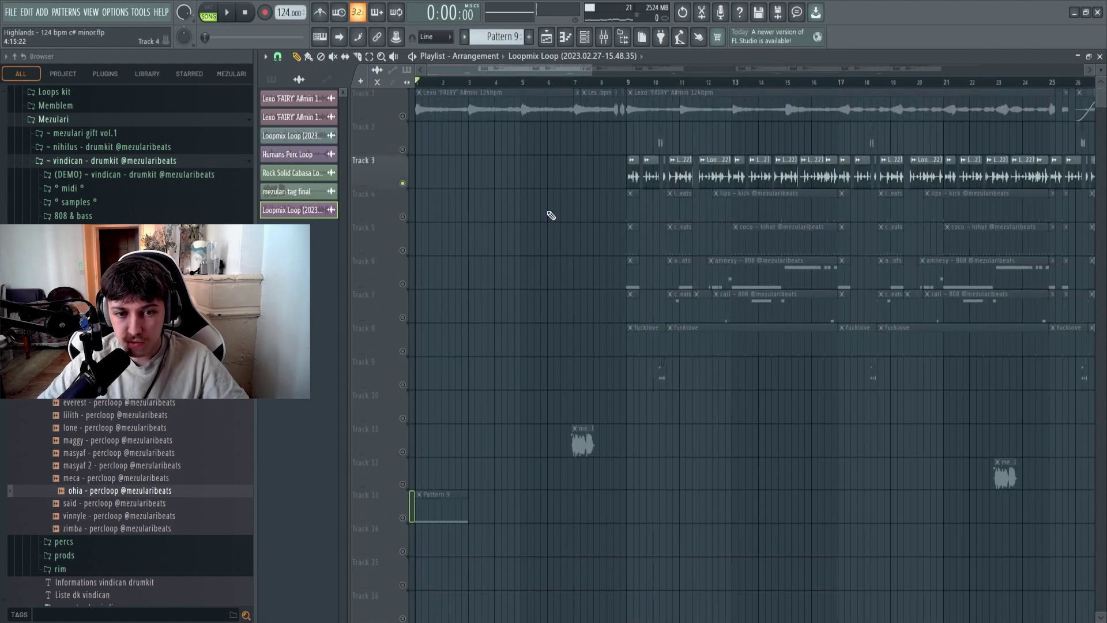
Play the drums and percussion from about bar 9 without the melody, and replay the section with Track 1 included.
scroll(576, 248, up, 4)
click(517, 84)
key(space)
scroll(519, 86, up, 2)
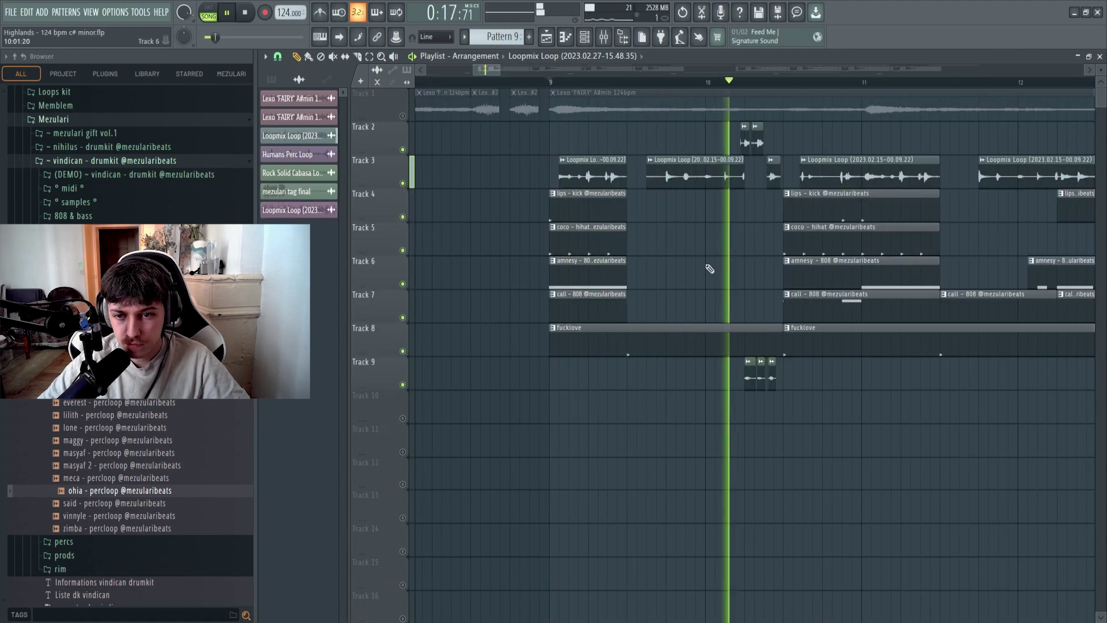
scroll(769, 269, down, 4)
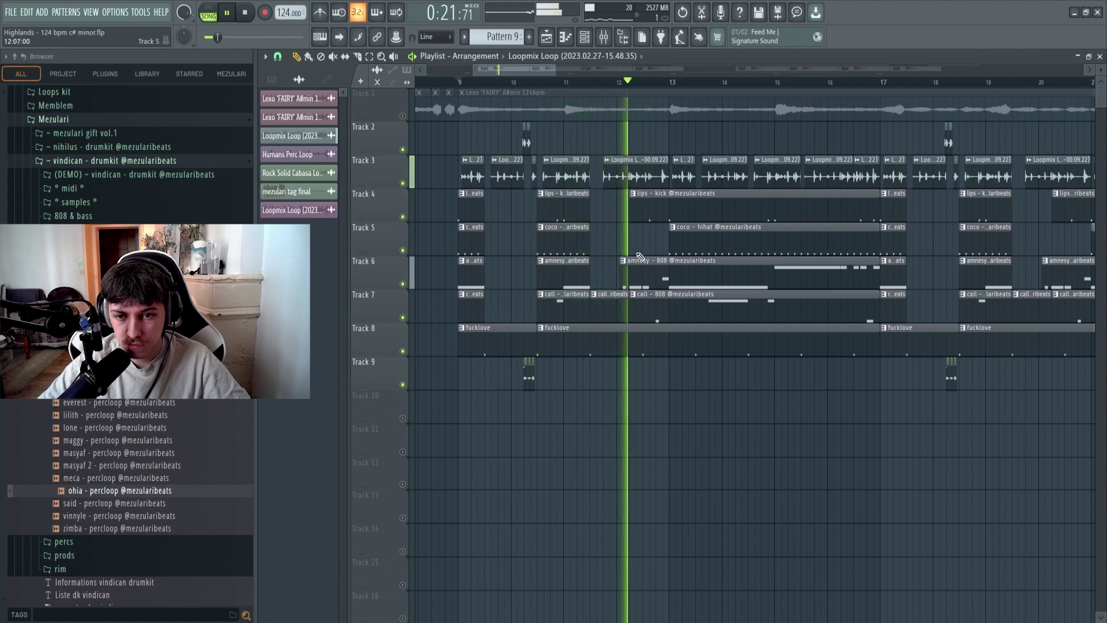
key(space)
scroll(636, 281, down, 5)
key(space)
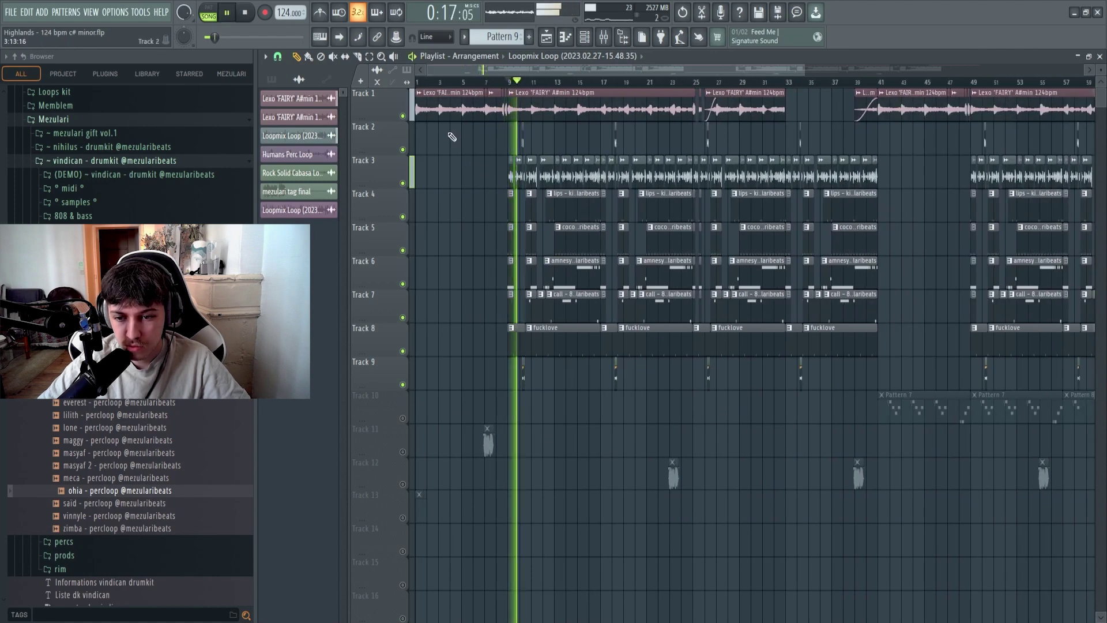
Check the mixer levels while the beat plays, and stop playback to view the percussion clips around bar 9 in the playlist.
click(604, 37)
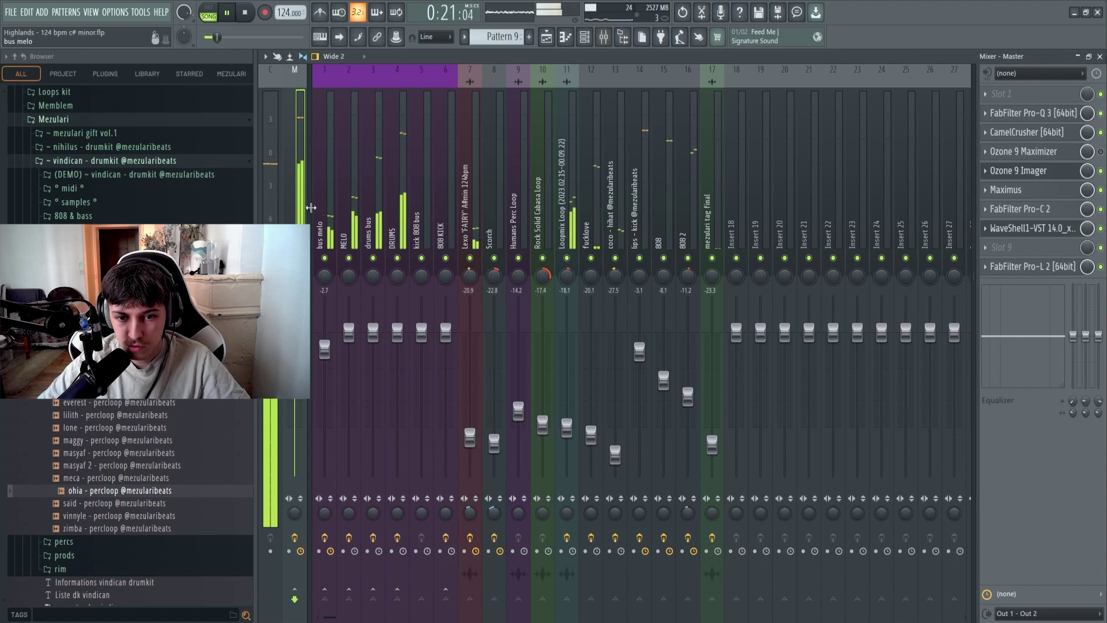
click(546, 37)
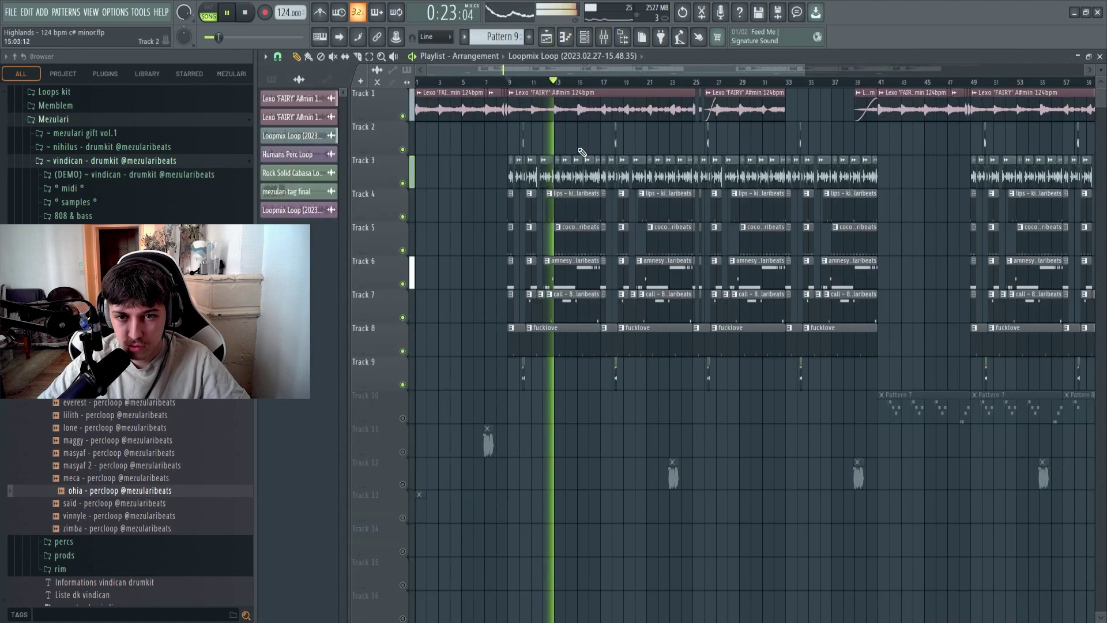
key(space)
key(Page_Up)
key(Page_Up)
key(Page_Up)
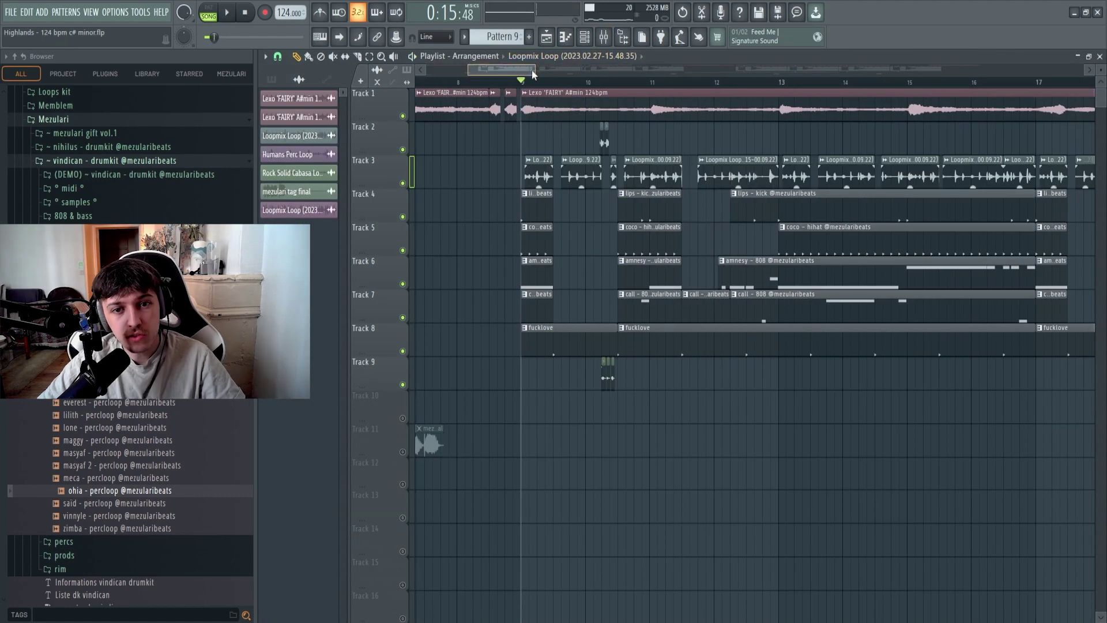
key(Page_Down)
key(Page_Down)
key(Page_Down)
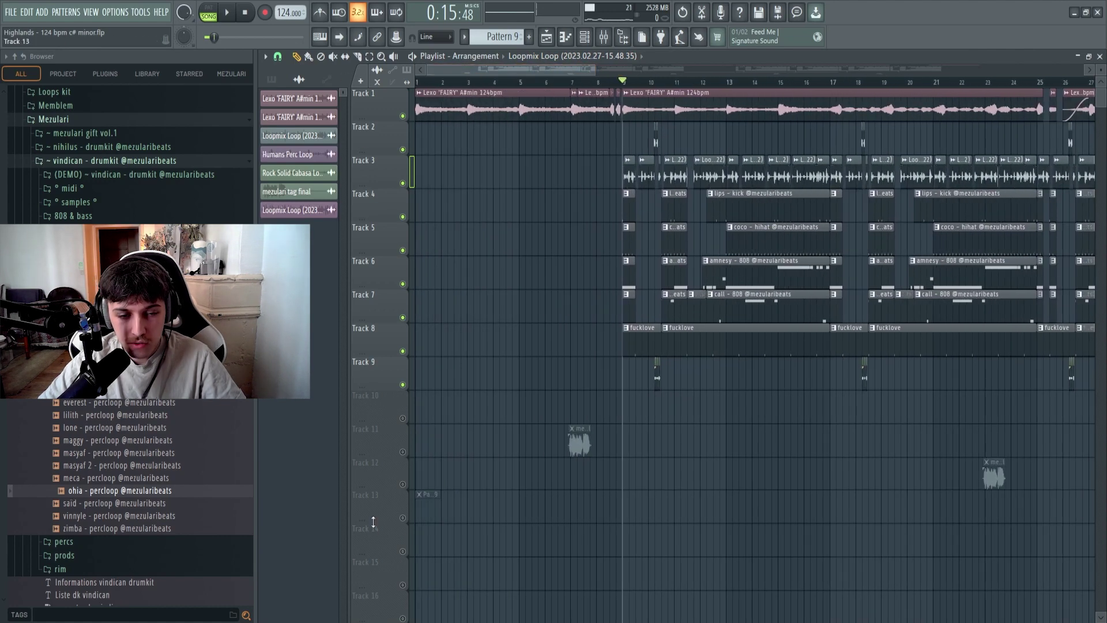
Switch to the Watch Me - 91 bpm project and examine the chopped drum loop section starting at bar 9.
right_click(322, 620)
click(317, 333)
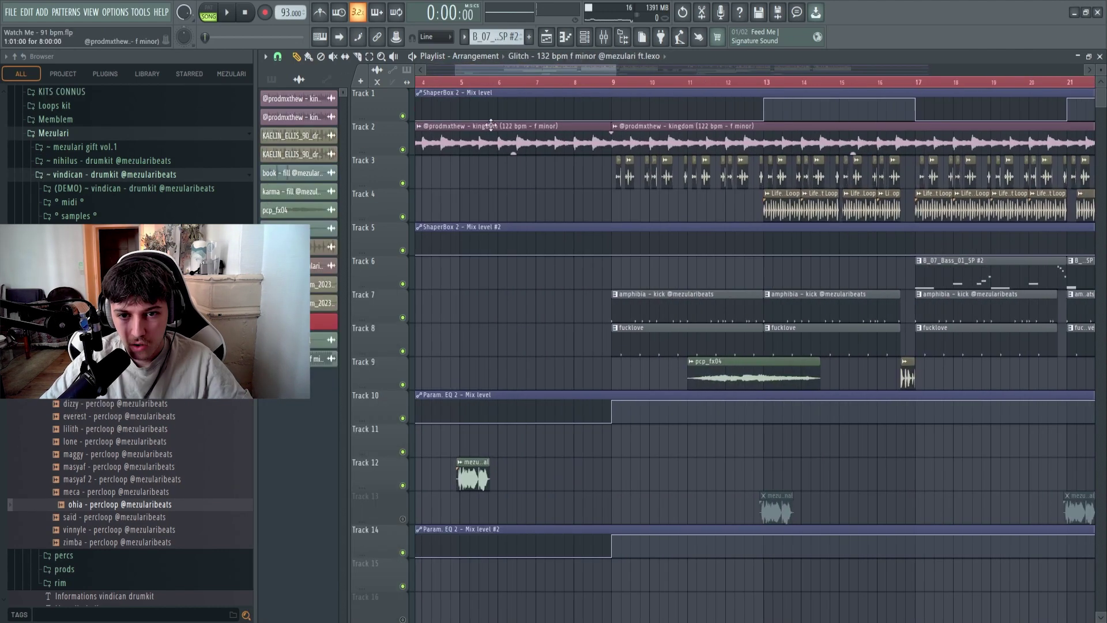
drag(455, 69, 418, 66)
scroll(466, 239, down, 3)
scroll(577, 290, up, 5)
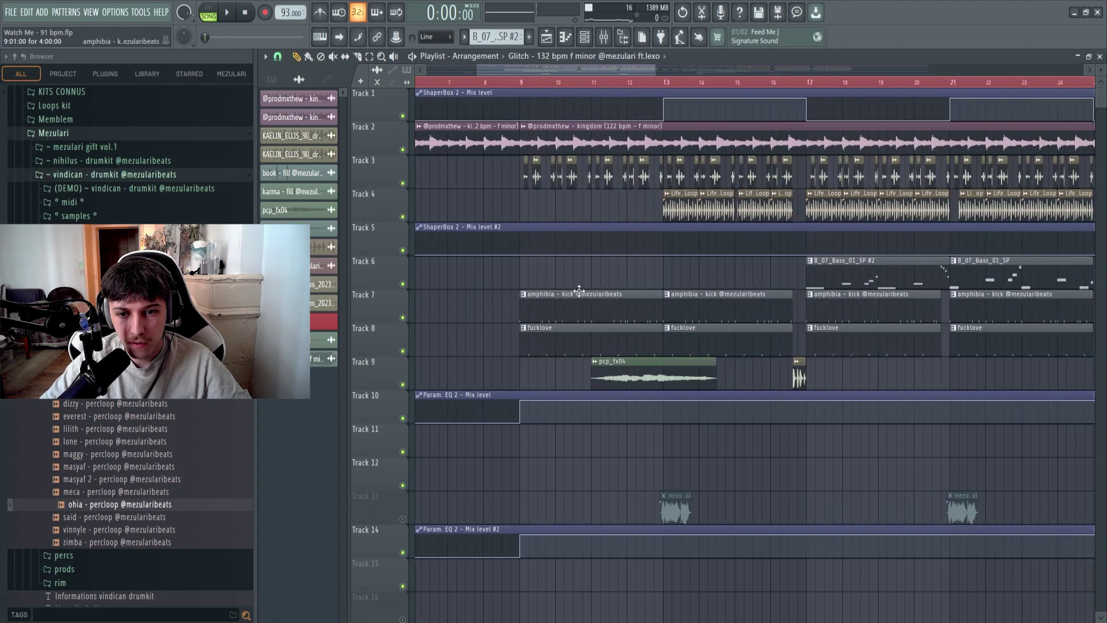
scroll(465, 208, up, 2)
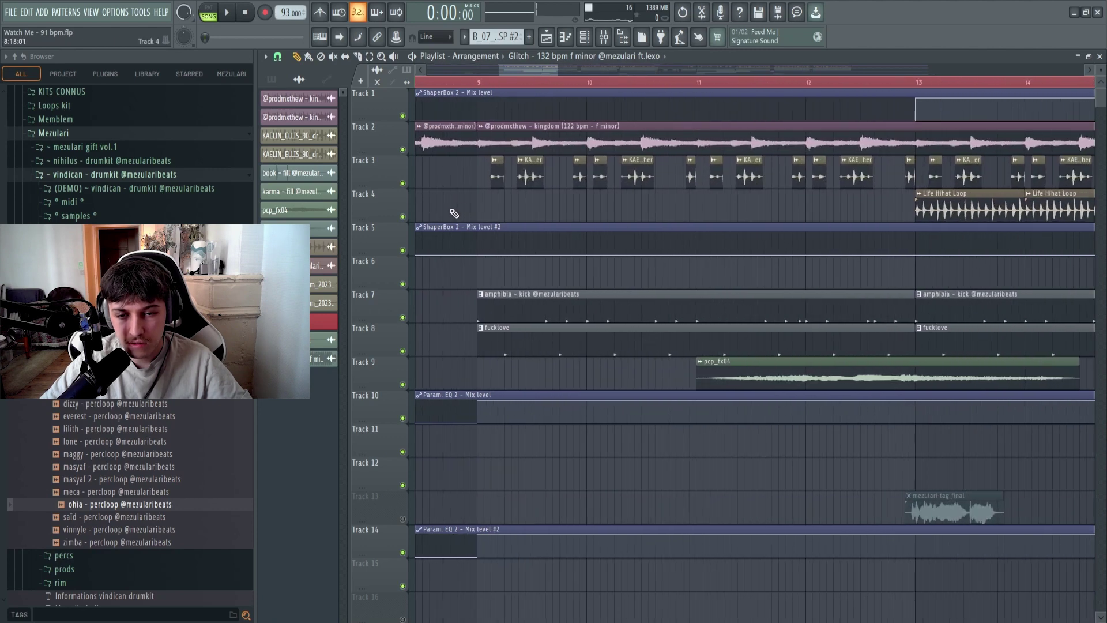
scroll(408, 179, up, 2)
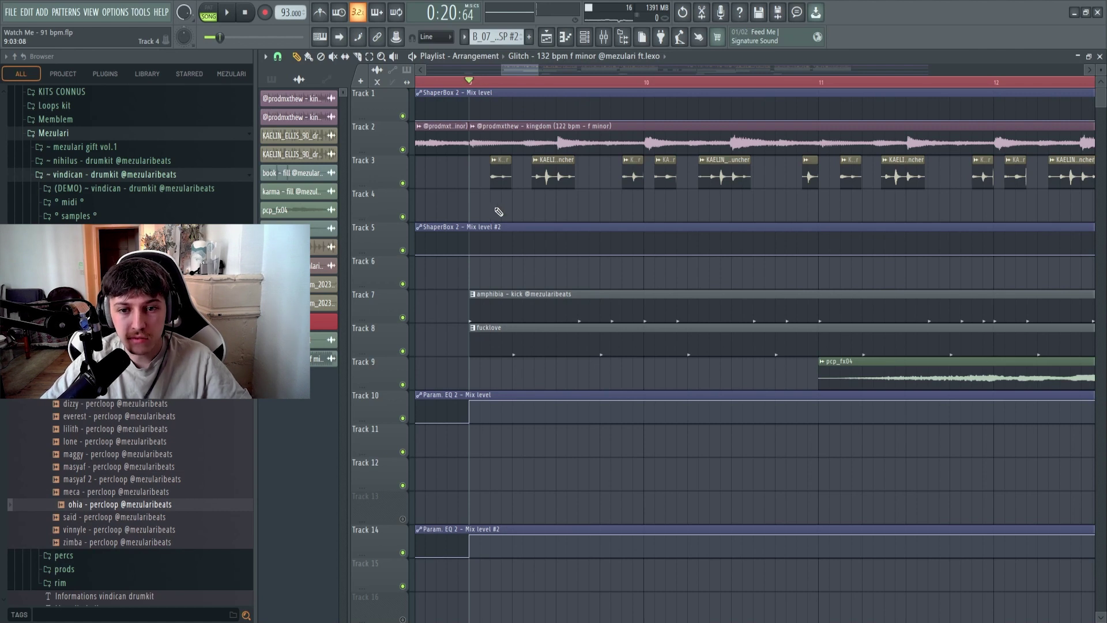
Solo Track 3 and move the playhead through its first chopped drum loop clips after bar 9.
scroll(507, 207, up, 3)
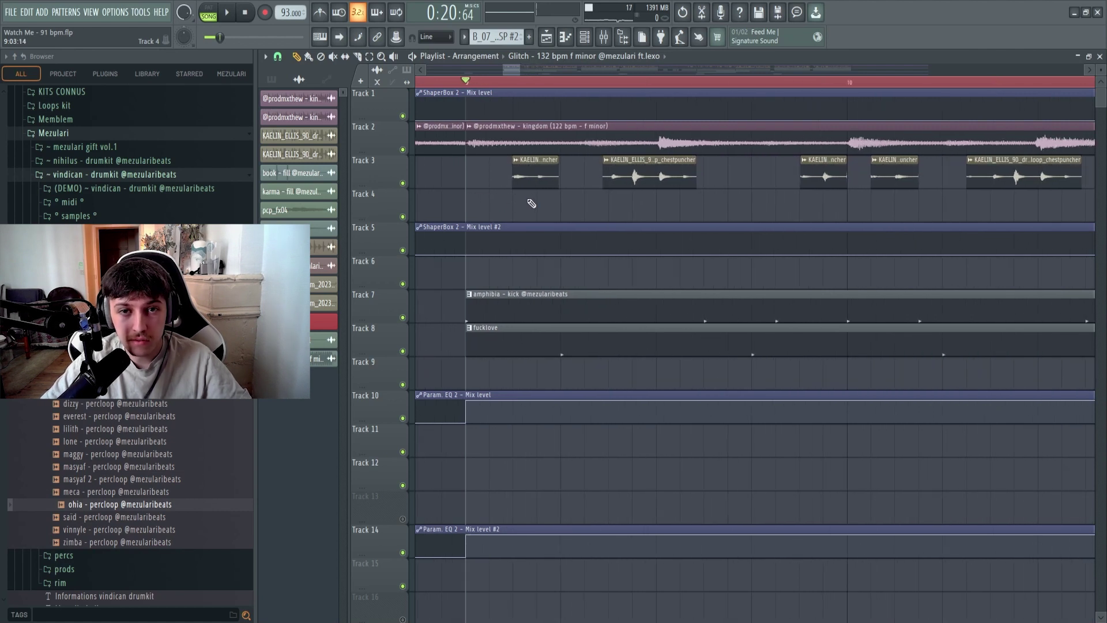
scroll(523, 202, up, 4)
right_click(403, 183)
click(510, 83)
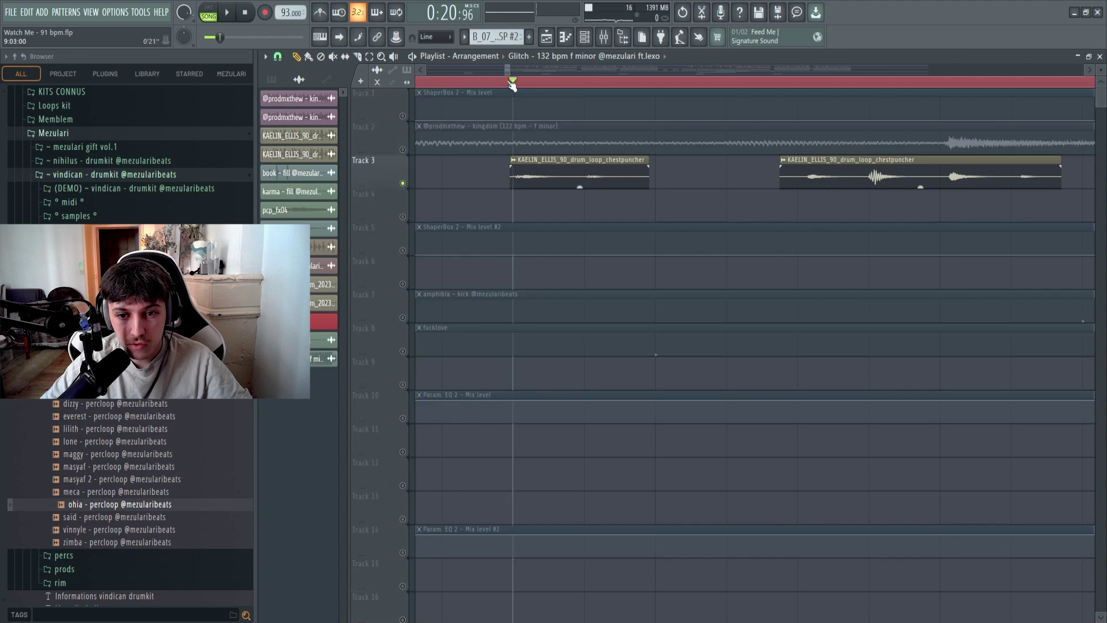
drag(538, 88, 952, 177)
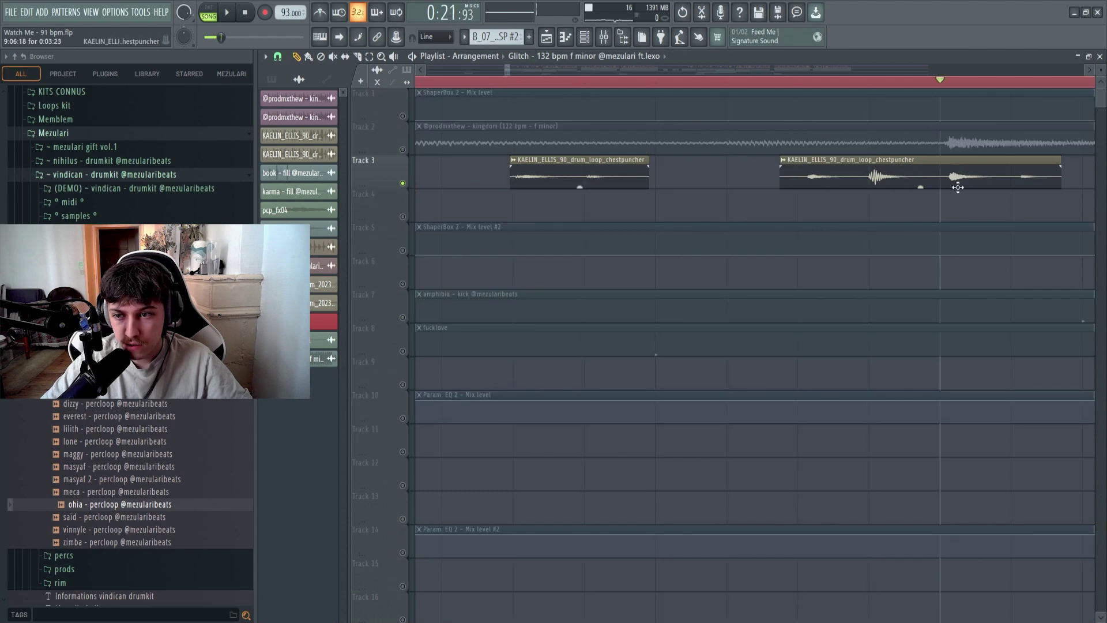
scroll(677, 216, down, 7)
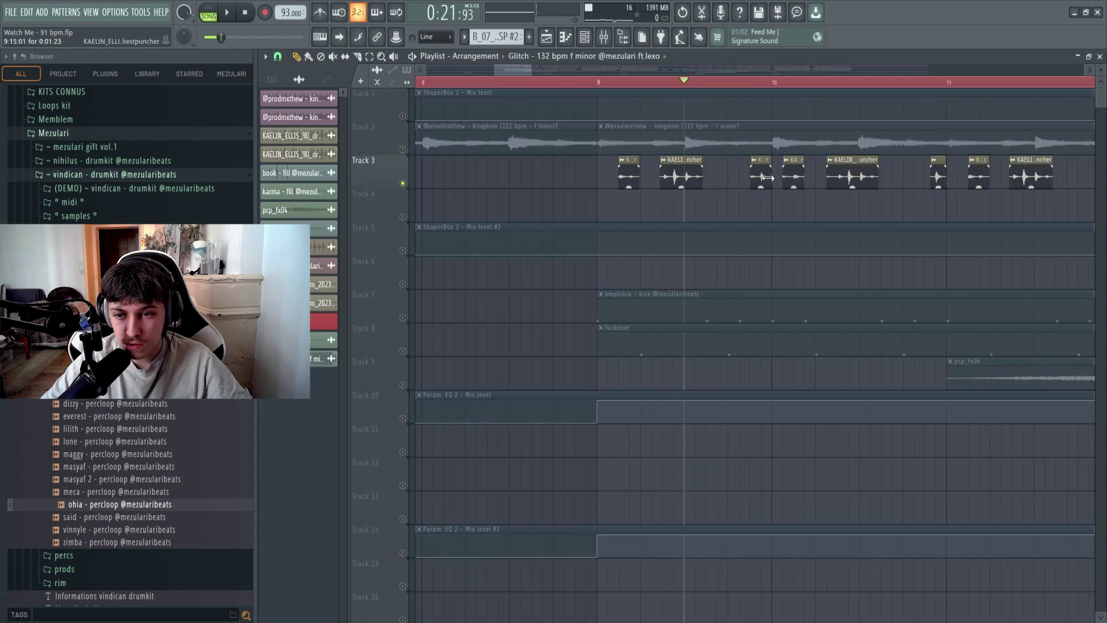
Return the playhead to bar 9 and select the first chestpuncher drum loop clip on Track 3.
scroll(669, 202, up, 3)
scroll(642, 207, up, 3)
scroll(637, 227, down, 6)
click(561, 83)
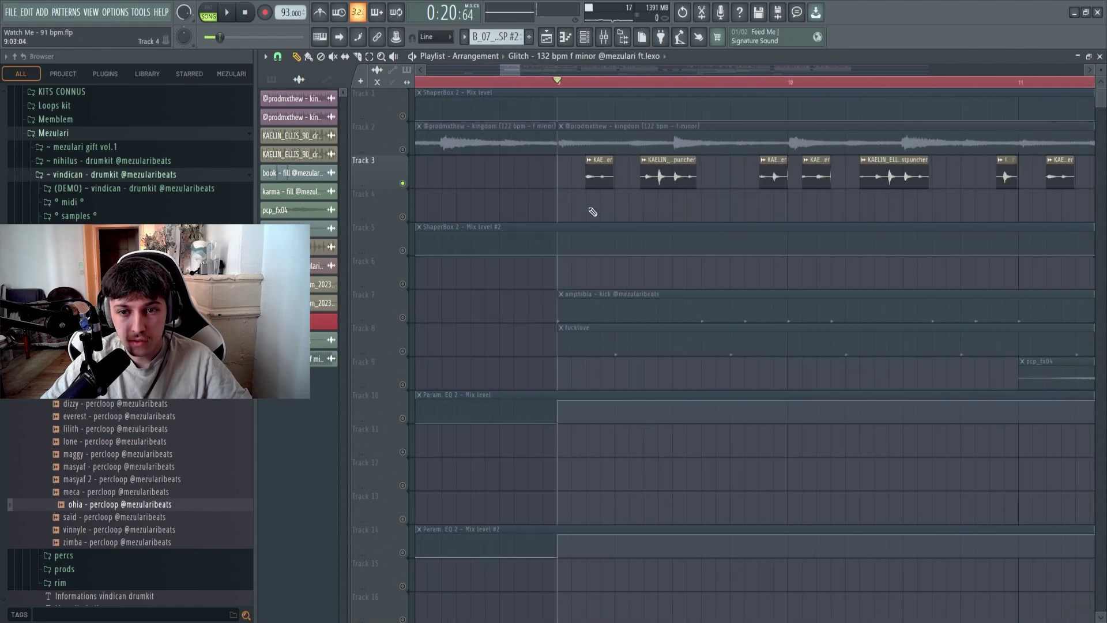
scroll(591, 209, up, 4)
scroll(611, 208, up, 3)
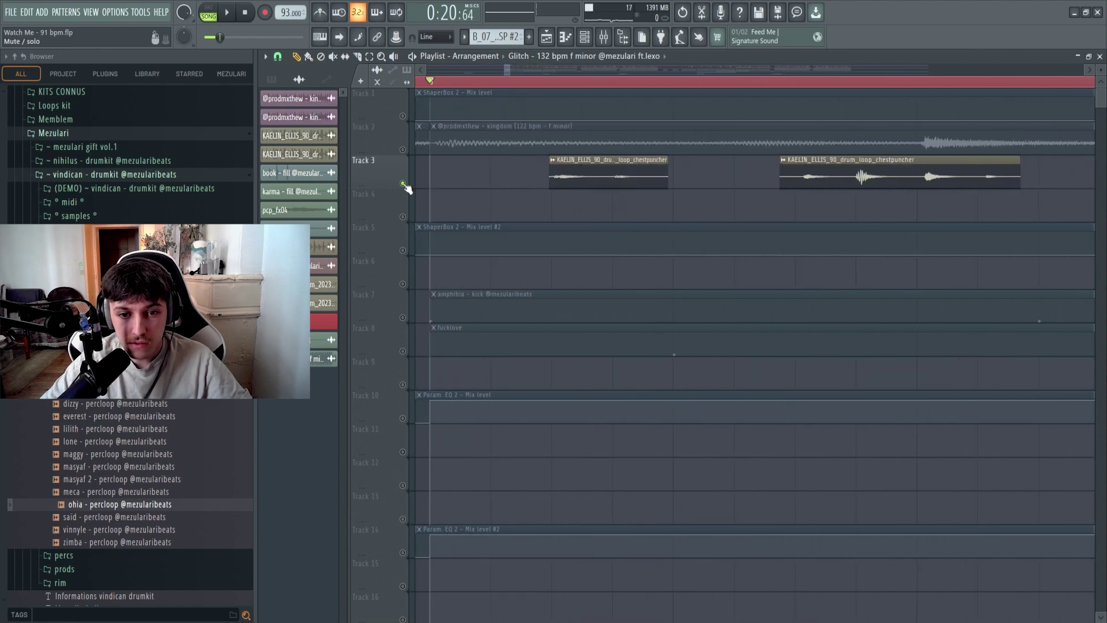
scroll(562, 213, down, 3)
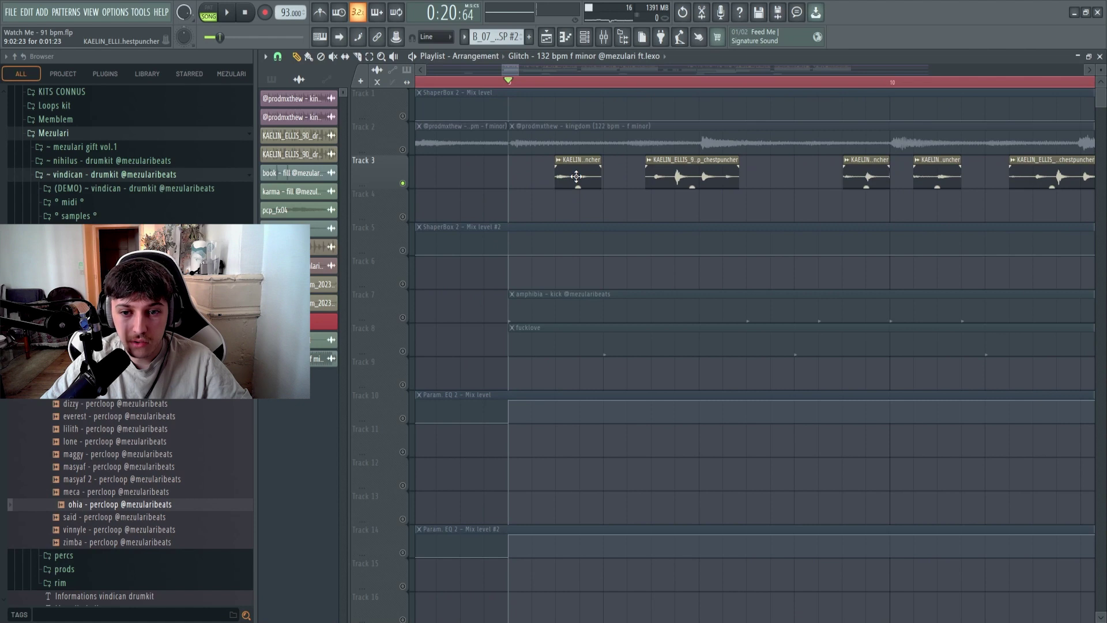
click(577, 170)
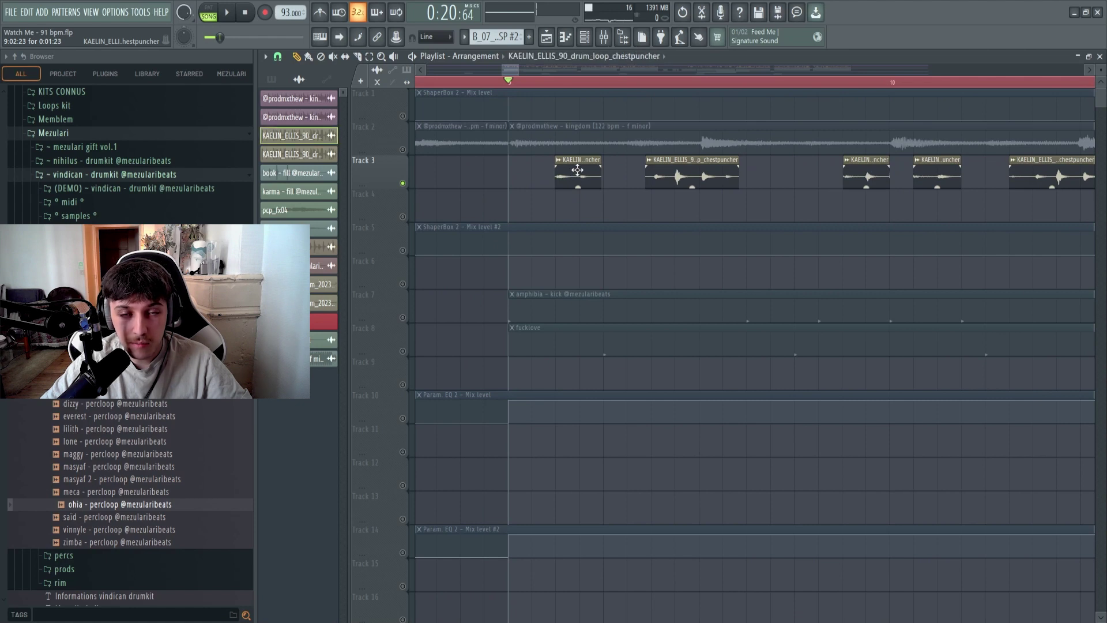
Enable the amphibia kick on Track 7 and the fucklove pattern on Track 8 alongside the soloed Track 3.
scroll(577, 170, down, 2)
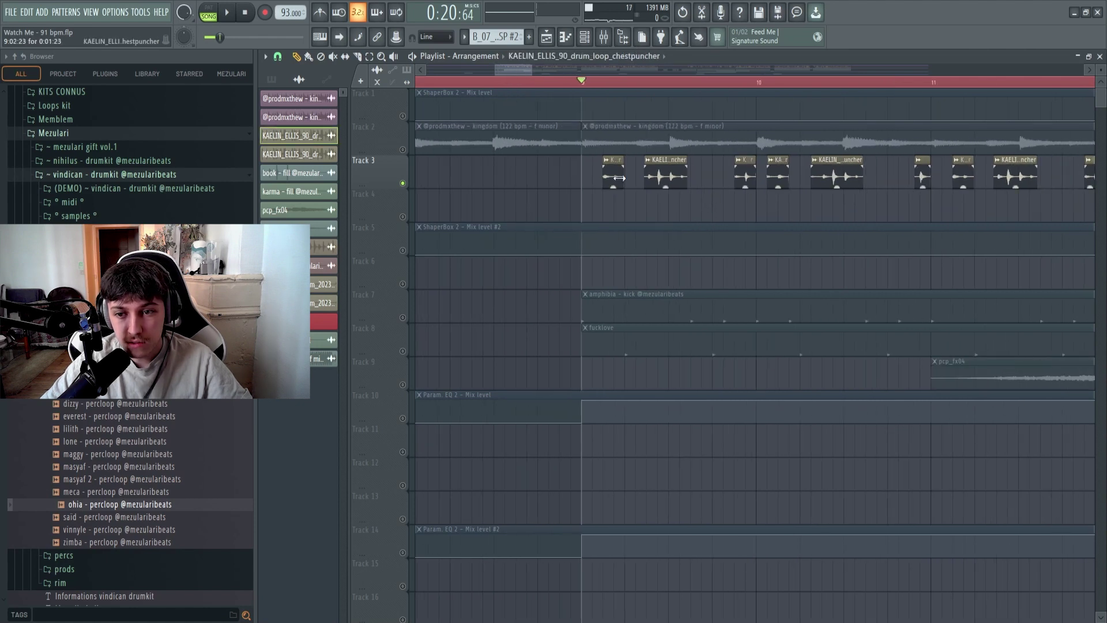
scroll(587, 183, up, 4)
scroll(587, 182, up, 1)
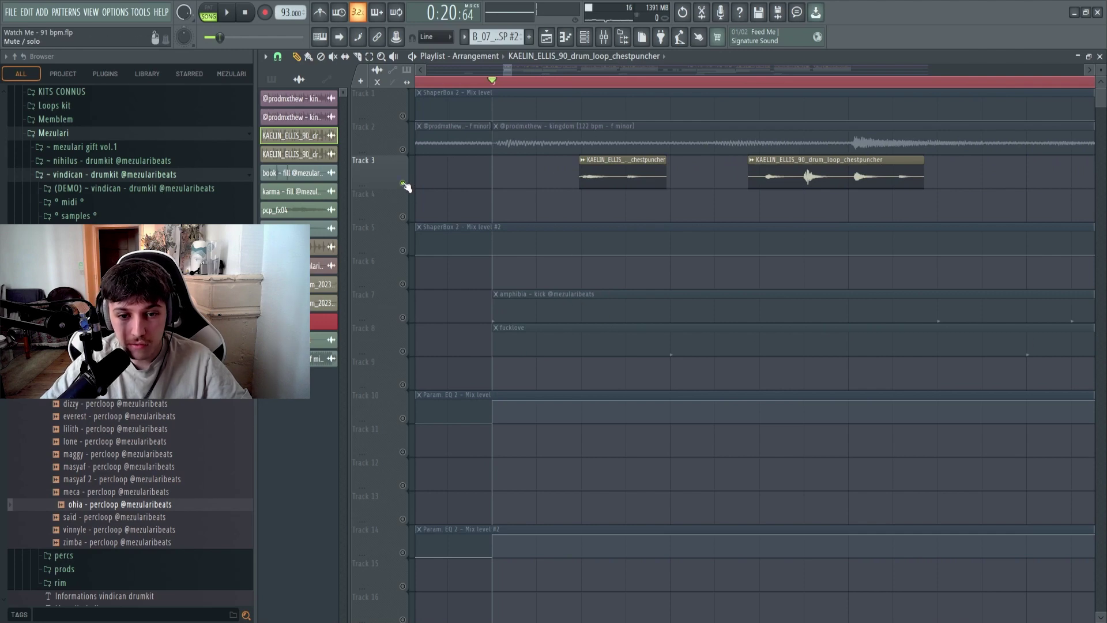
scroll(535, 213, down, 5)
scroll(553, 224, up, 2)
scroll(548, 206, down, 2)
click(402, 318)
click(402, 351)
scroll(680, 376, down, 2)
scroll(684, 373, up, 2)
scroll(614, 371, down, 2)
scroll(674, 370, up, 2)
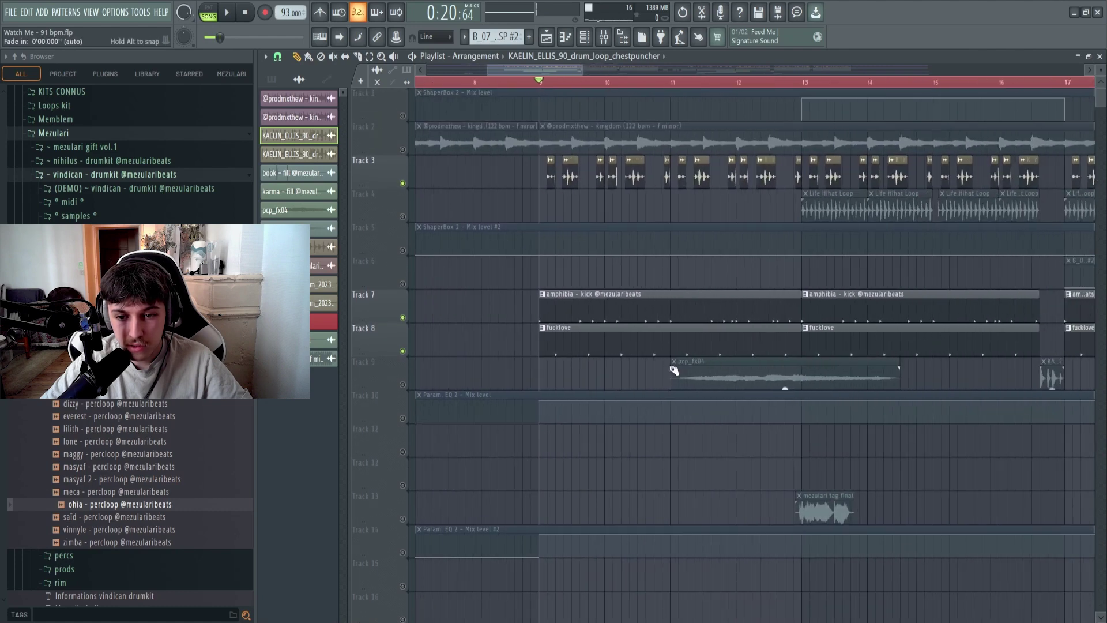
Play the chopped drum loop together with the kick and fucklove patterns from bar 9, and stop playback.
scroll(674, 370, up, 1)
key(space)
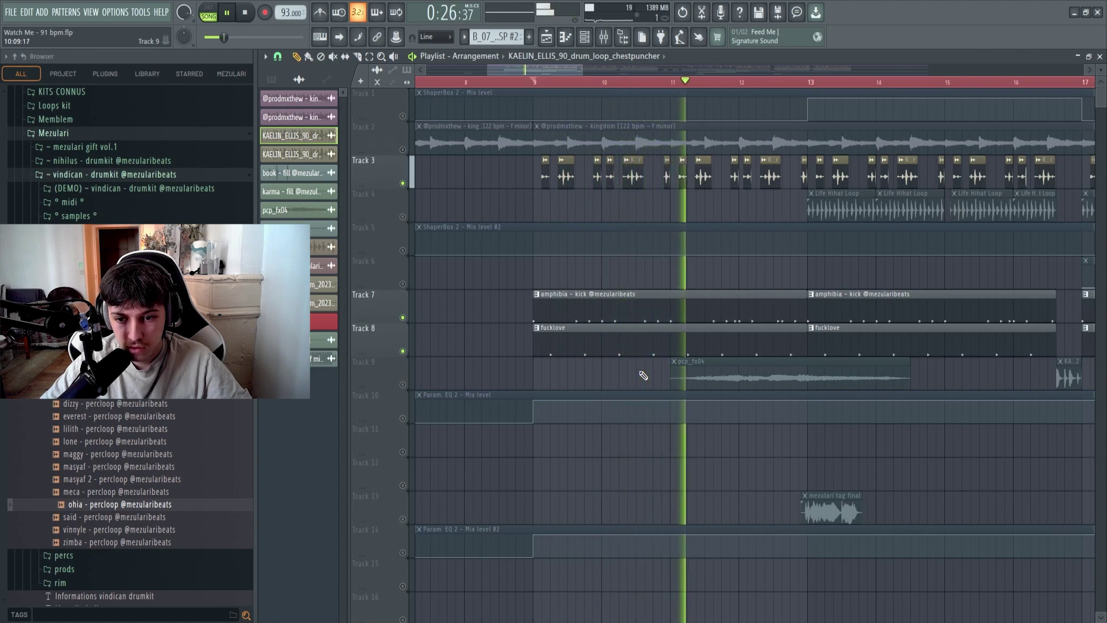
scroll(571, 371, down, 3)
scroll(680, 364, up, 3)
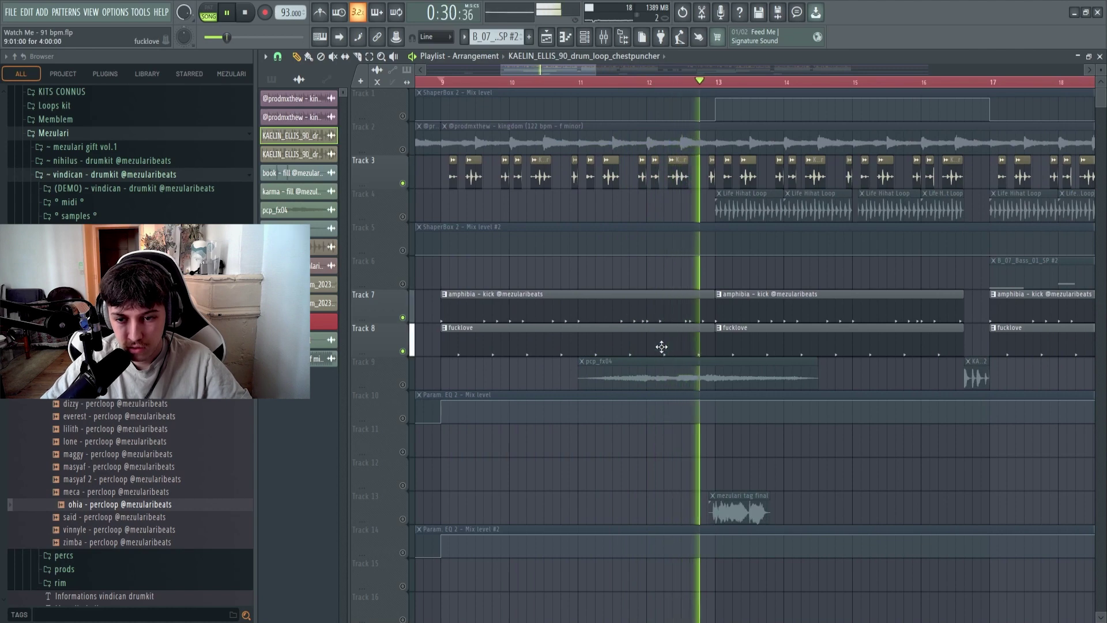
key(space)
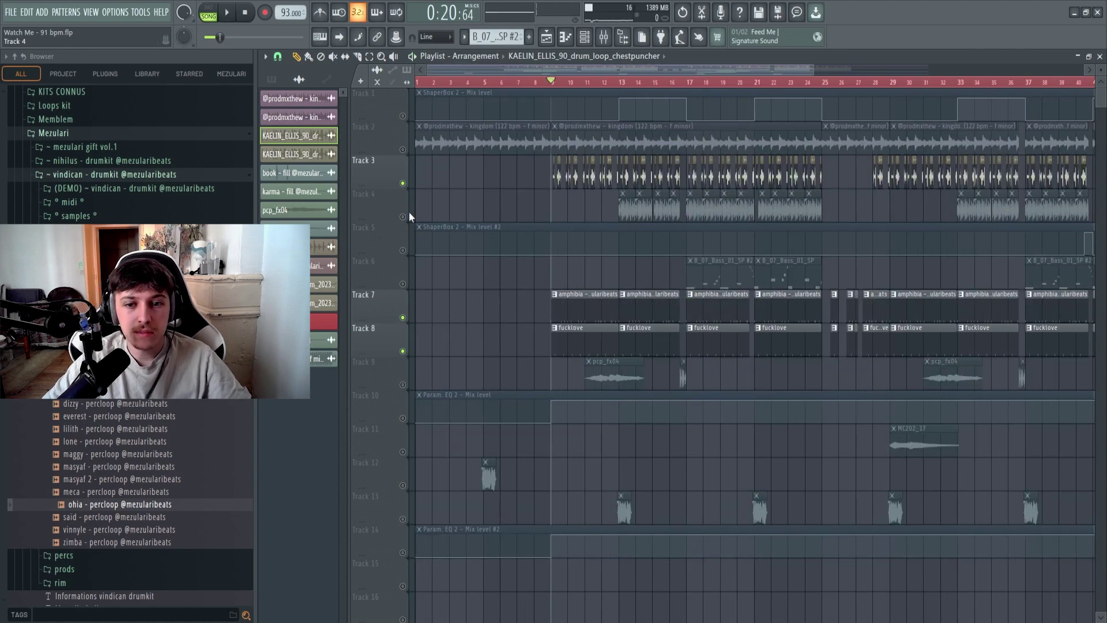
Enable the Life Hihat Loop on Track 4 and set the playhead to bar 13.
scroll(621, 92, up, 5)
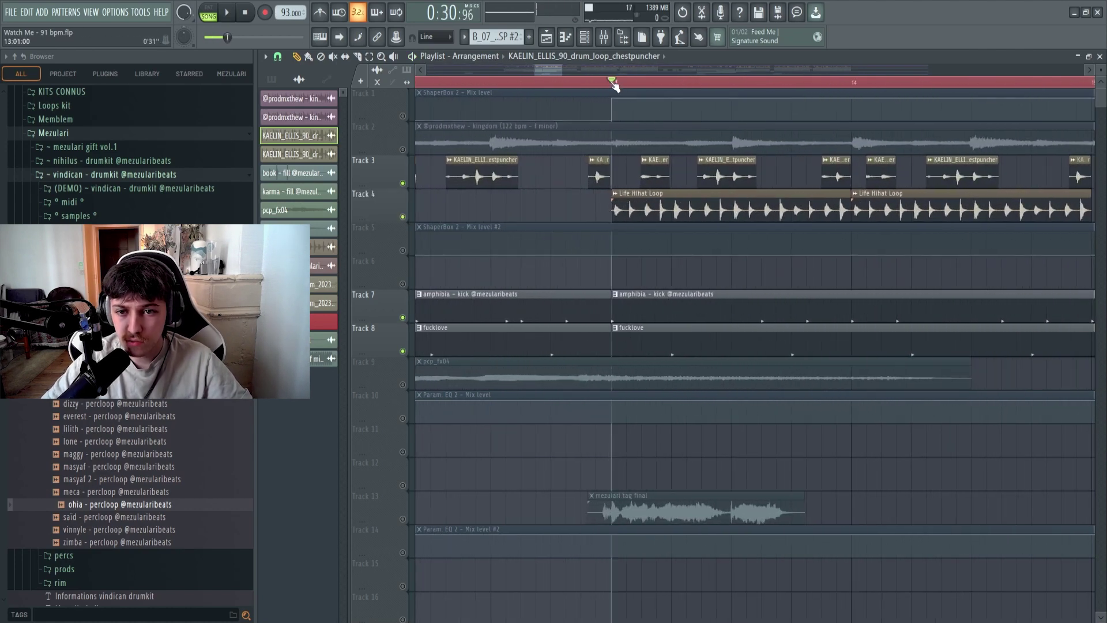
scroll(721, 288, up, 3)
scroll(588, 210, up, 3)
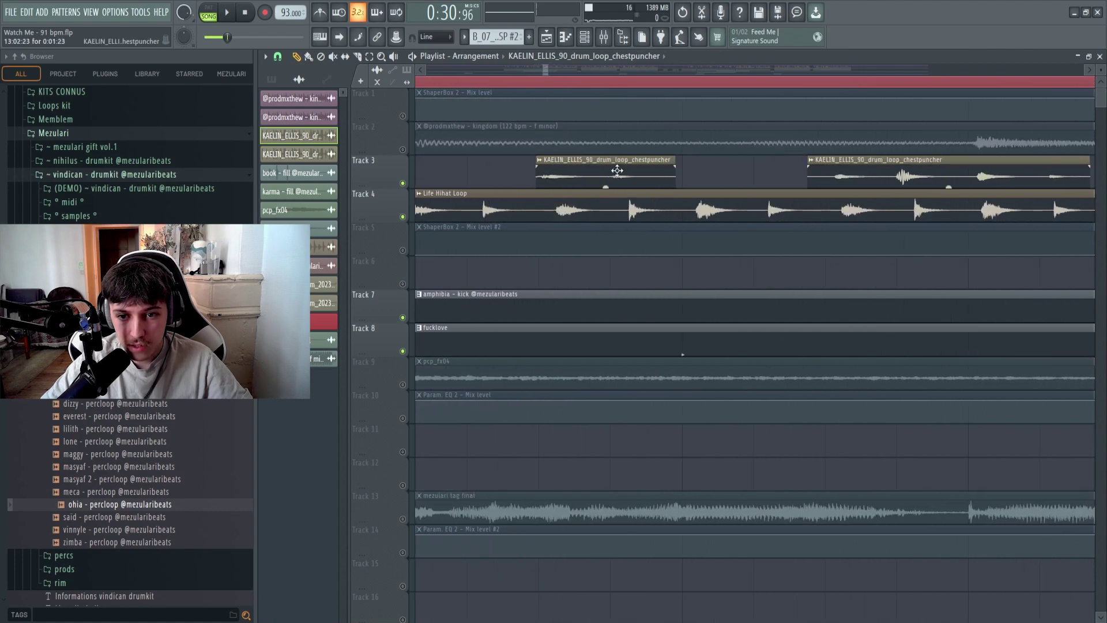
scroll(710, 211, down, 3)
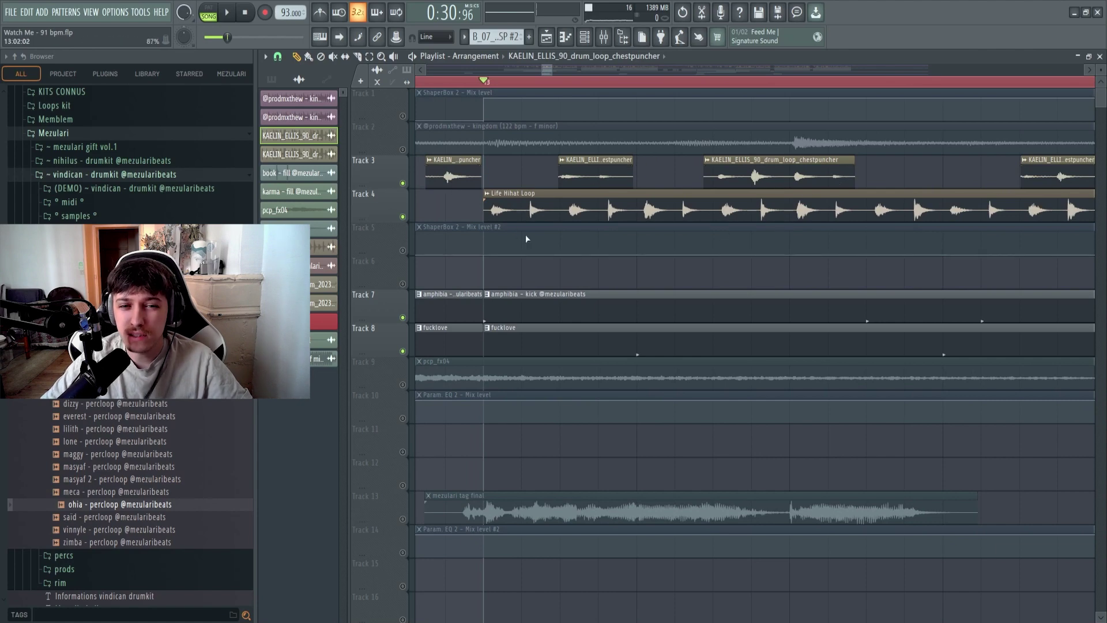
scroll(524, 234, down, 3)
Play the drums with the hihat loop from bar 13.
key(space)
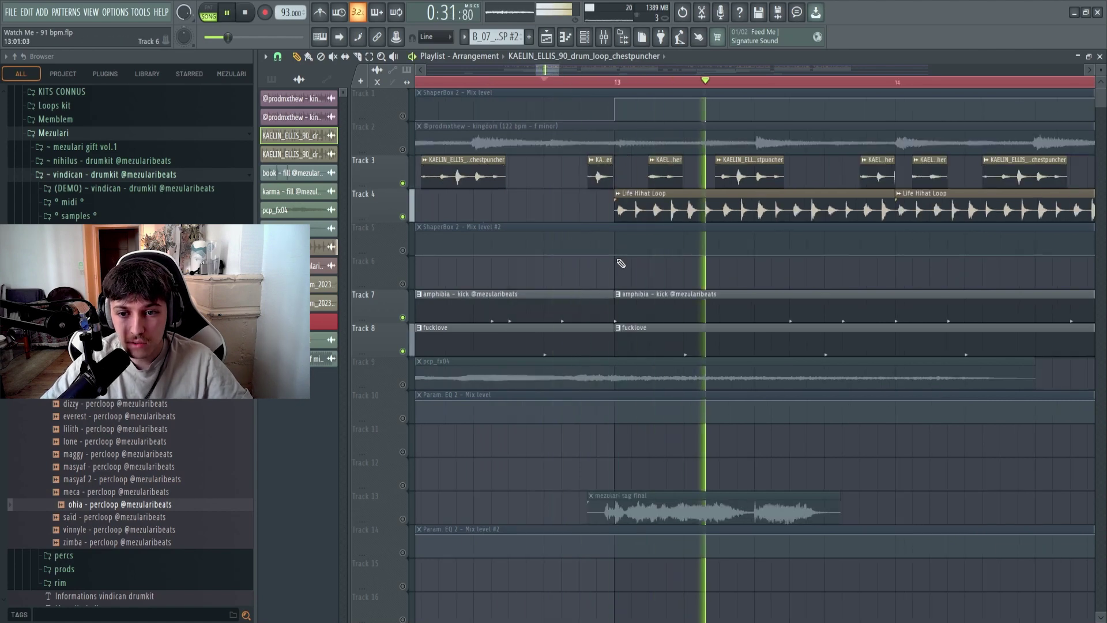
scroll(521, 246, down, 5)
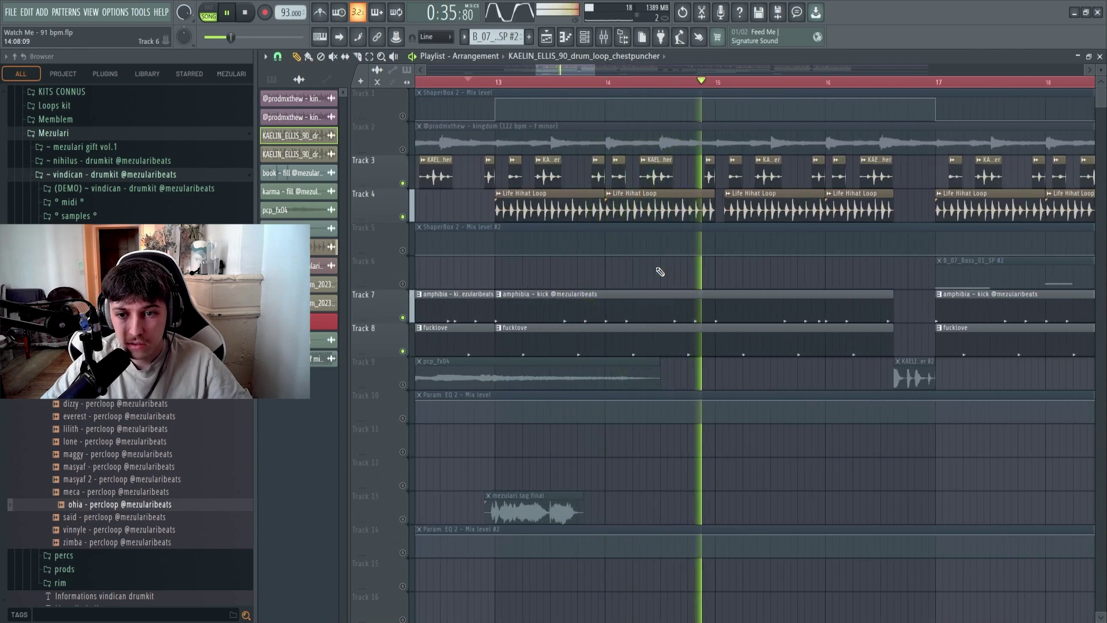
scroll(660, 272, down, 3)
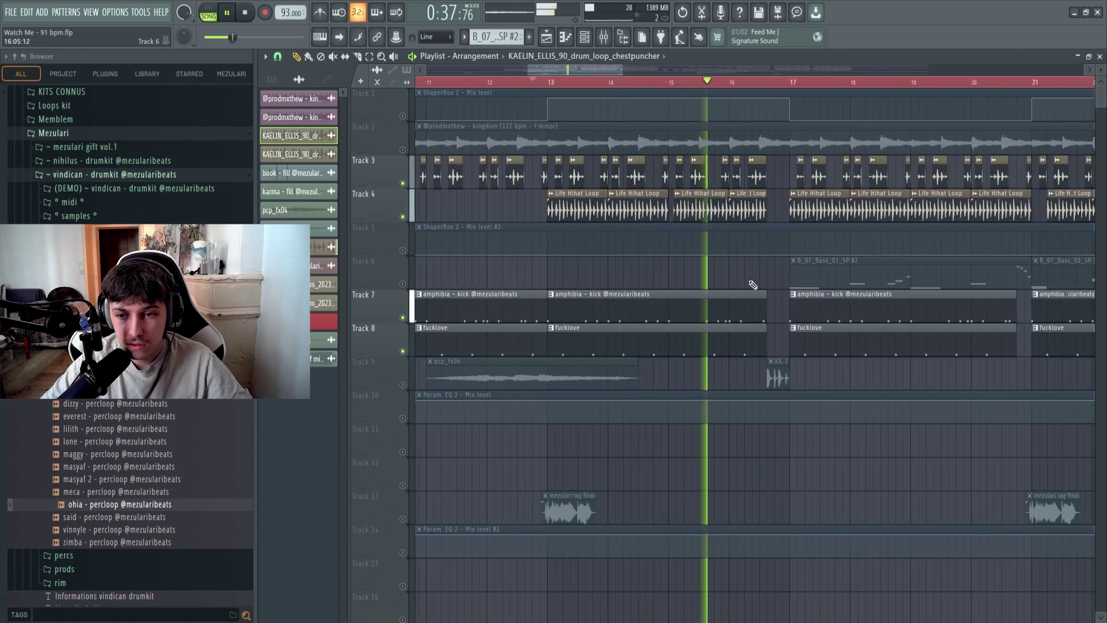
Stop playback, enable Track 9 and examine its drum loop fill clip just before bar 17.
scroll(732, 276, up, 3)
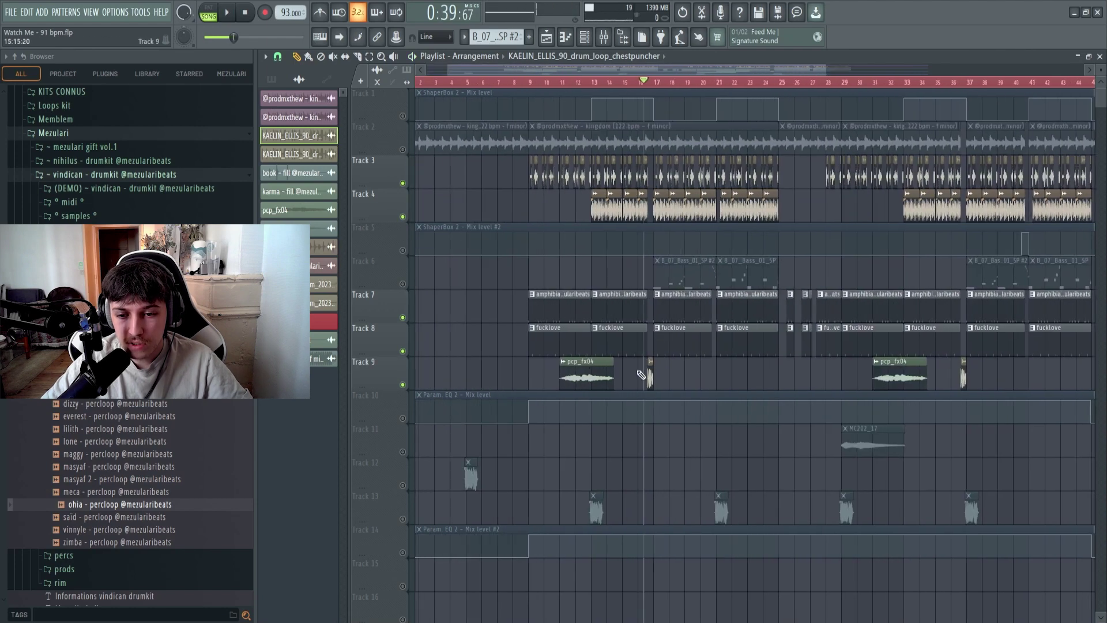
scroll(643, 374, up, 6)
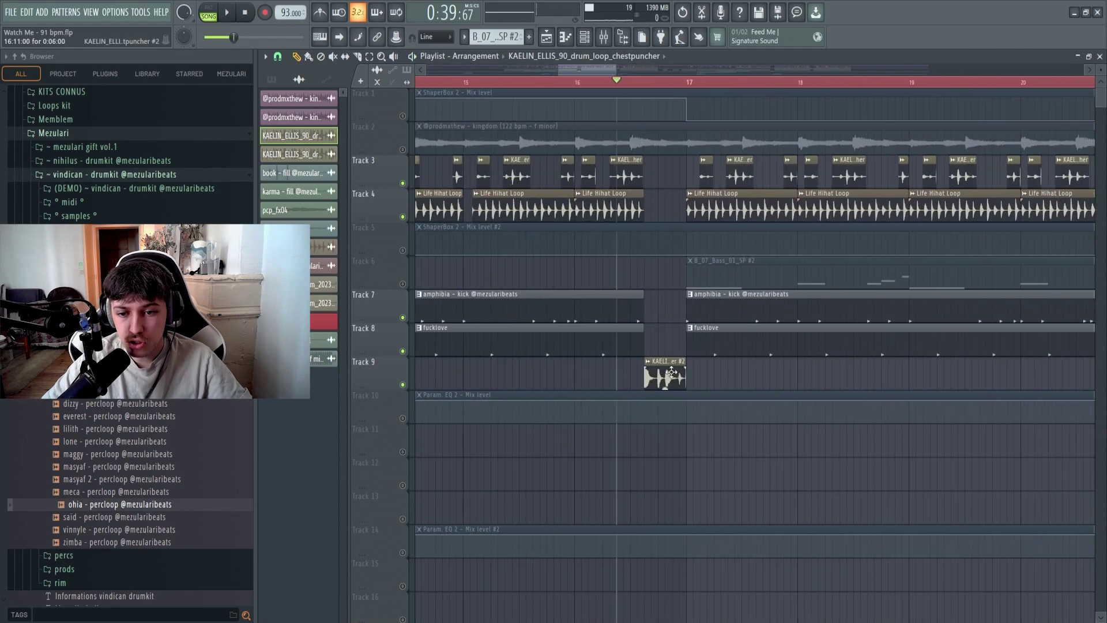
scroll(672, 372, up, 2)
scroll(659, 372, down, 8)
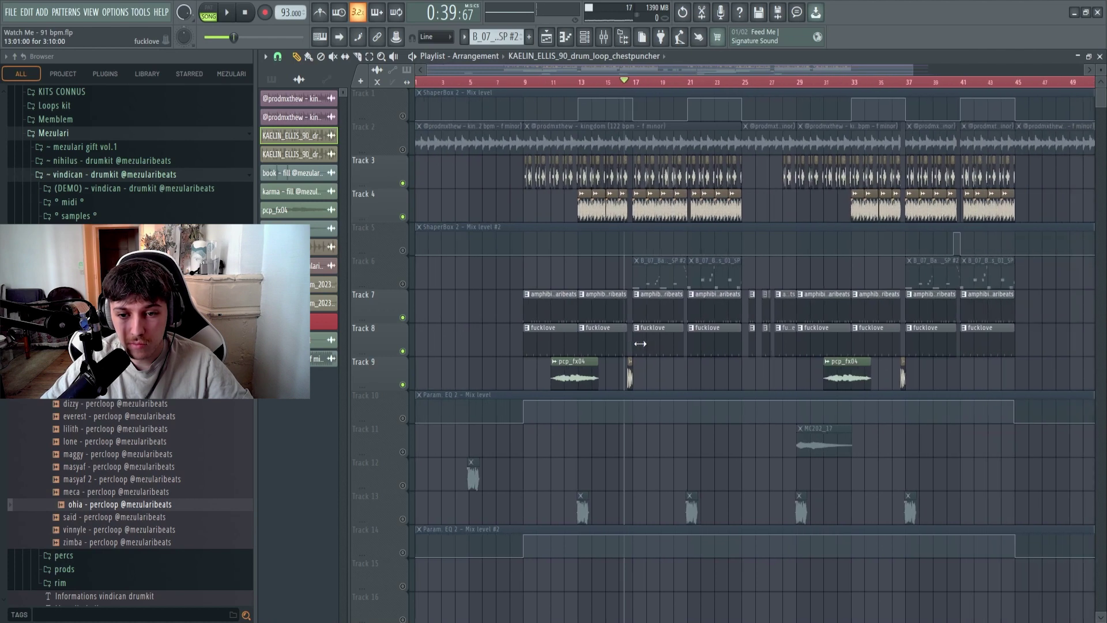
Unmute all tracks and play the full beat from the fill before bar 17 into the bass section.
right_click(405, 283)
key(space)
scroll(795, 231, up, 5)
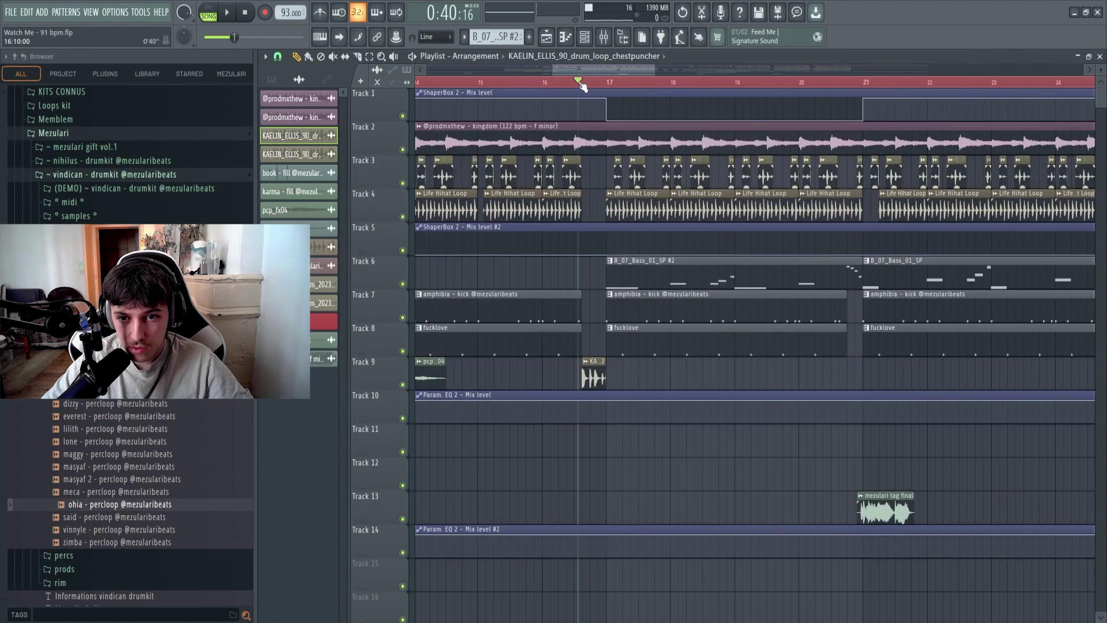
scroll(727, 286, down, 5)
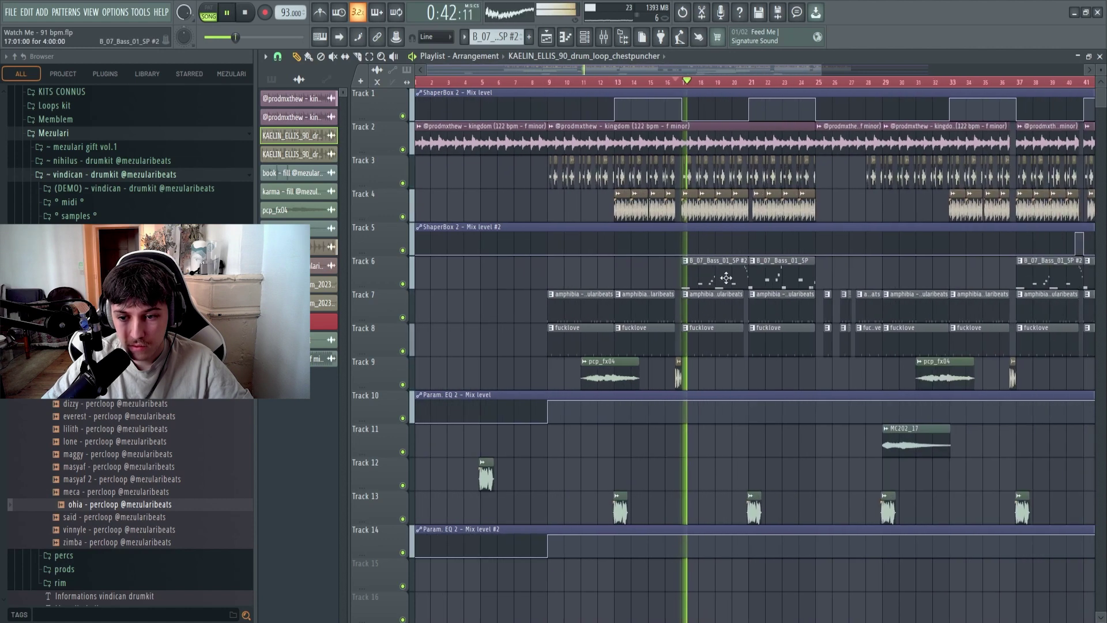
scroll(718, 293, up, 4)
scroll(718, 293, up, 3)
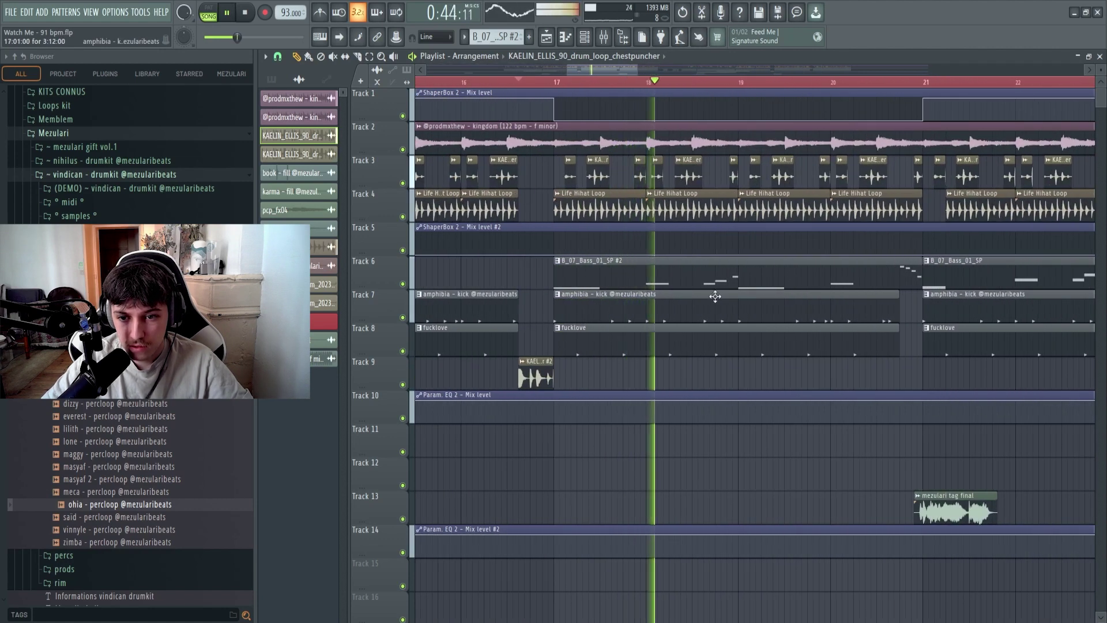
Stop playback, mute Track 13 and set the playhead to bar 17.
key(space)
scroll(429, 295, up, 3)
scroll(760, 329, down, 3)
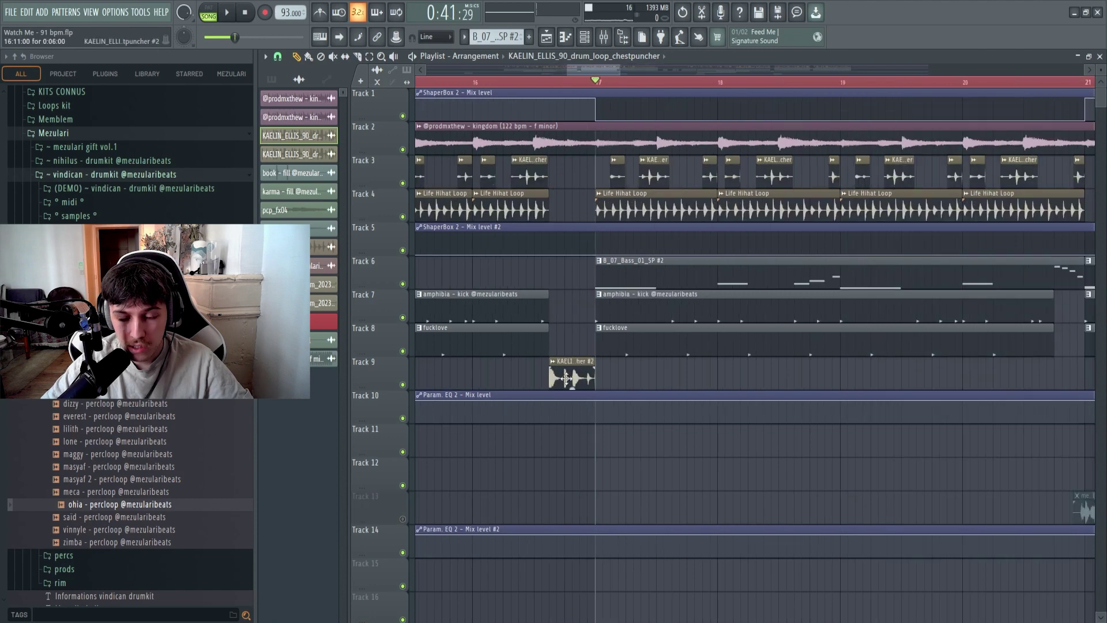
Play the beat from bar 17 past bar 21, stop playback and look over the whole arrangement.
scroll(741, 378, down, 3)
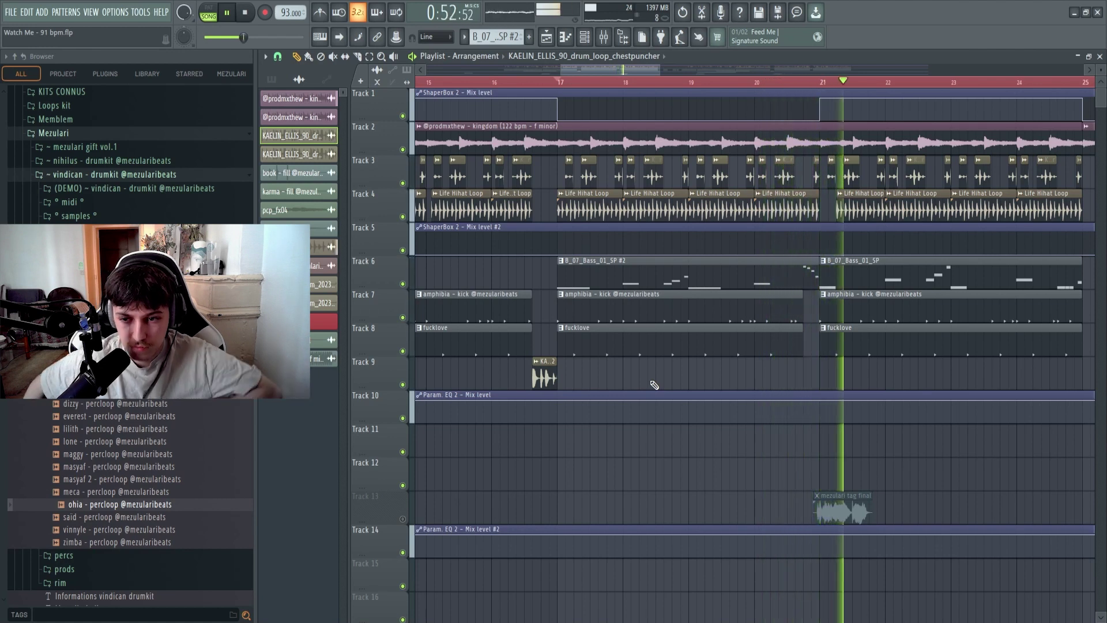
key(space)
scroll(699, 378, down, 6)
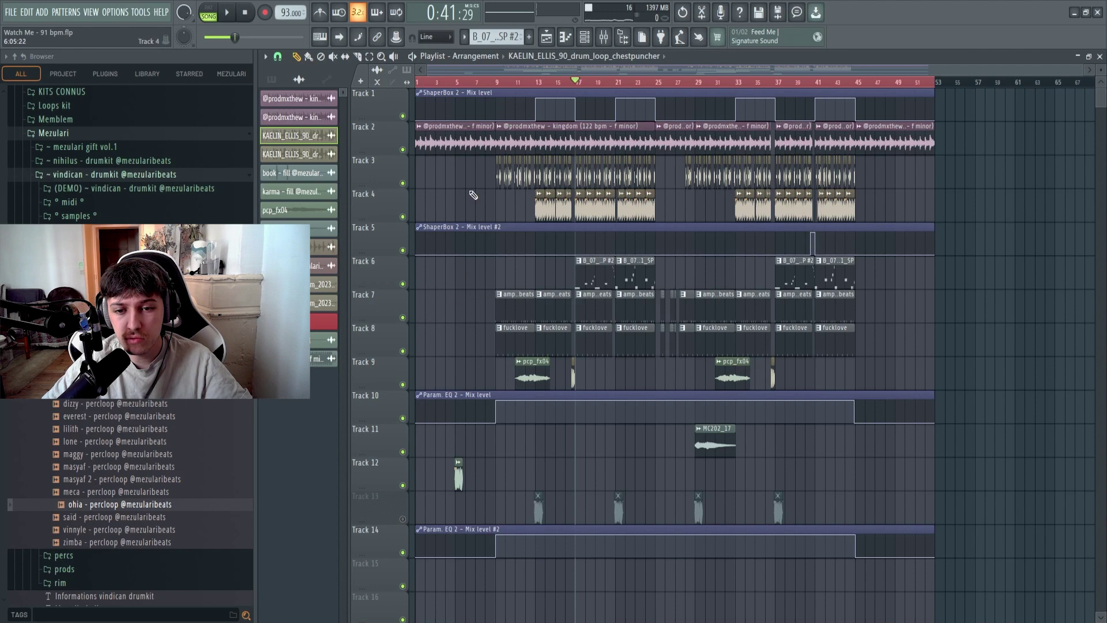
scroll(490, 207, up, 5)
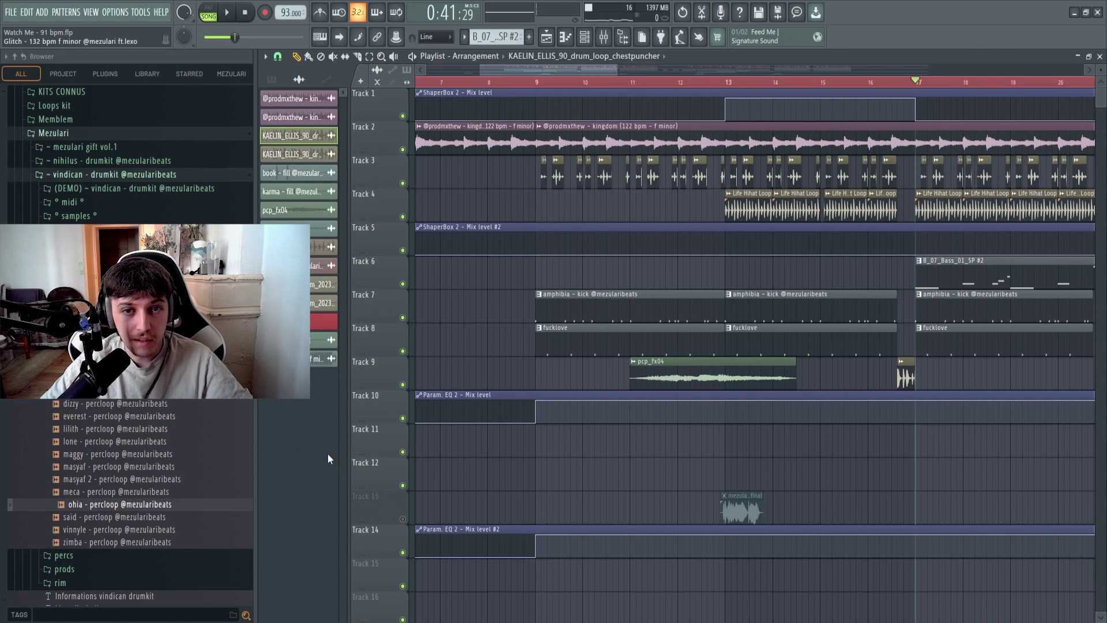
Open the emeraude.flp project and look through its drum, 808 and fill tracks in the playlist.
click(9, 13)
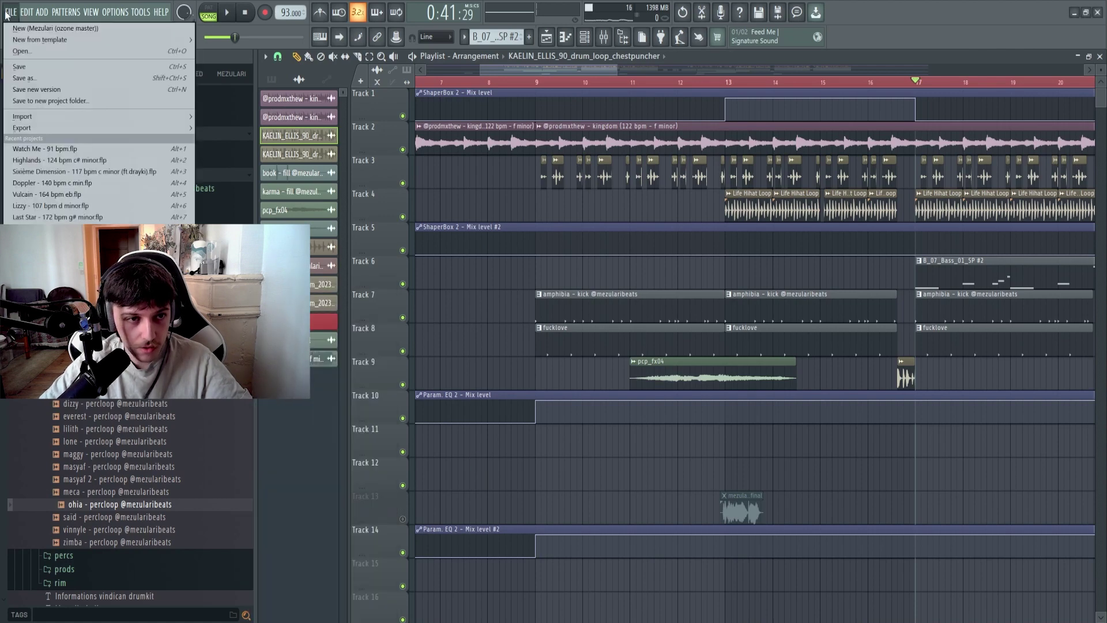
click(22, 50)
double_click(586, 321)
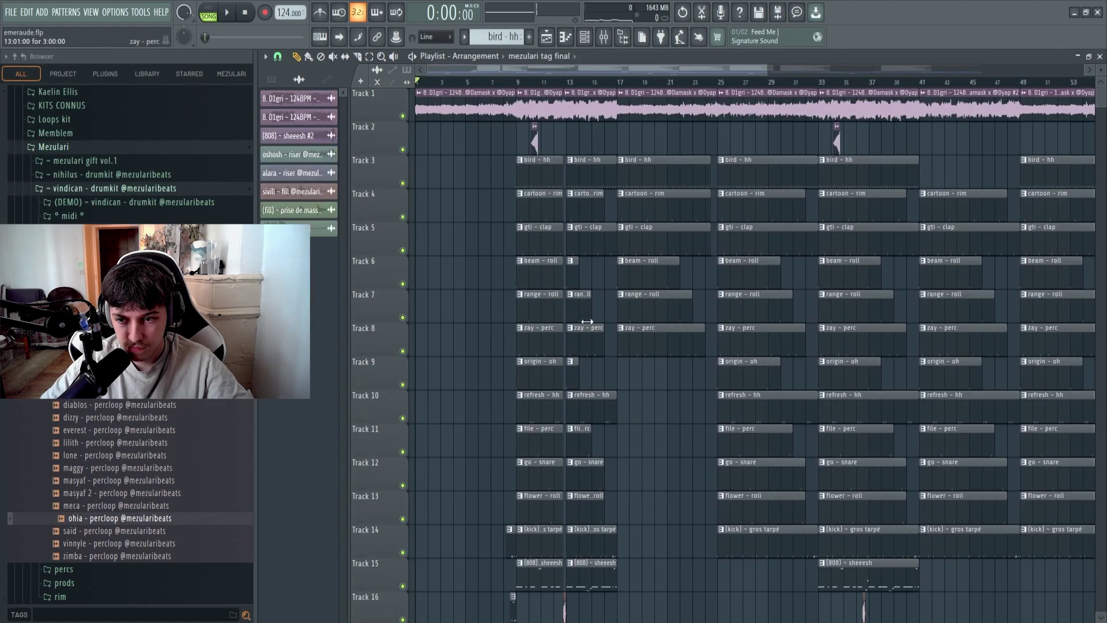
scroll(584, 358, down, 6)
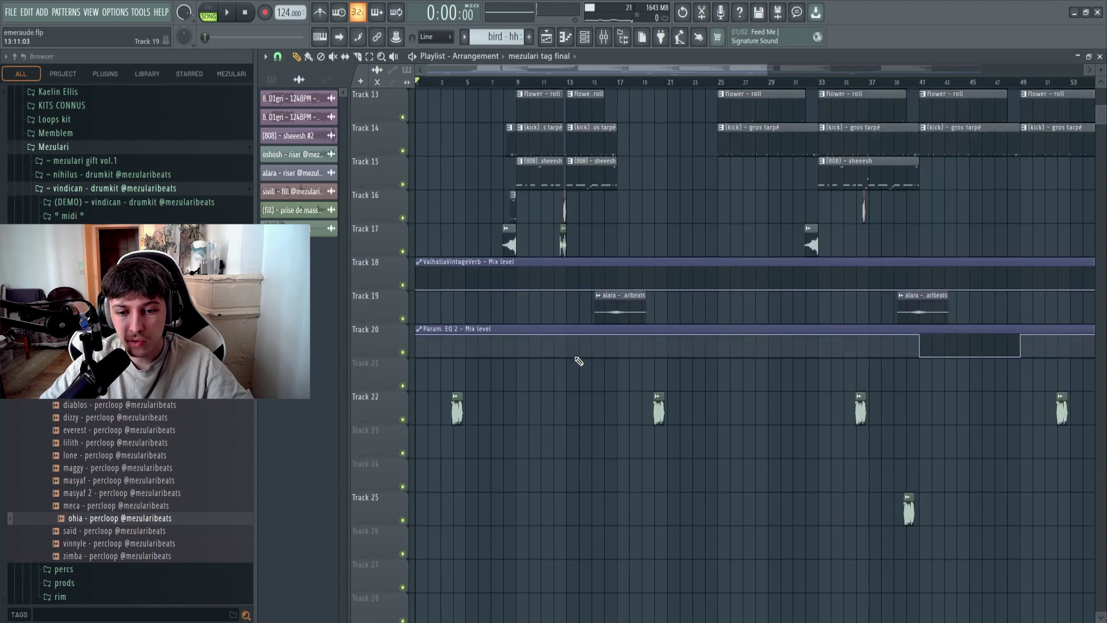
scroll(664, 506, up, 6)
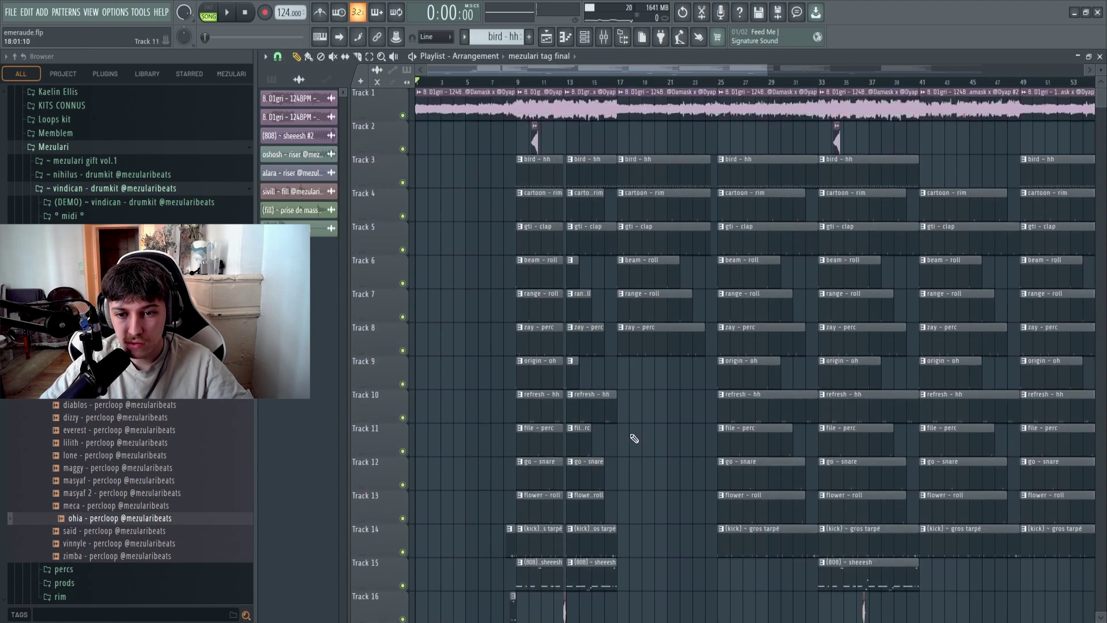
scroll(635, 431, up, 5)
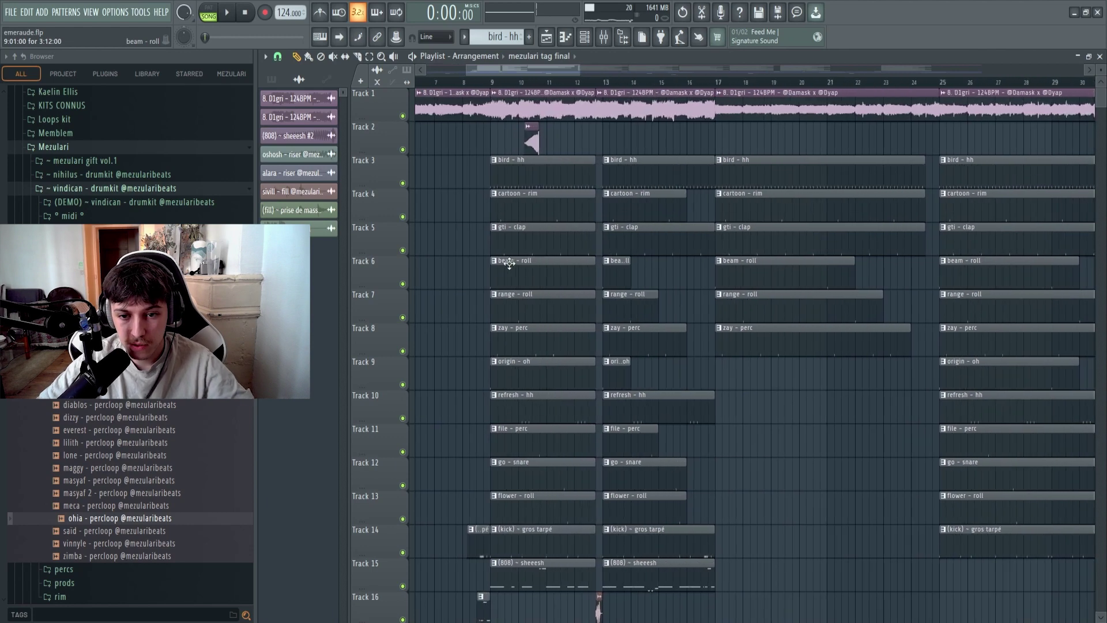
Solo Track 3, inspect the notes of its bird - hh pattern in the piano roll and return to the playlist.
ctrl+click(403, 184)
double_click(543, 179)
scroll(556, 354, up, 6)
drag(347, 70, 342, 69)
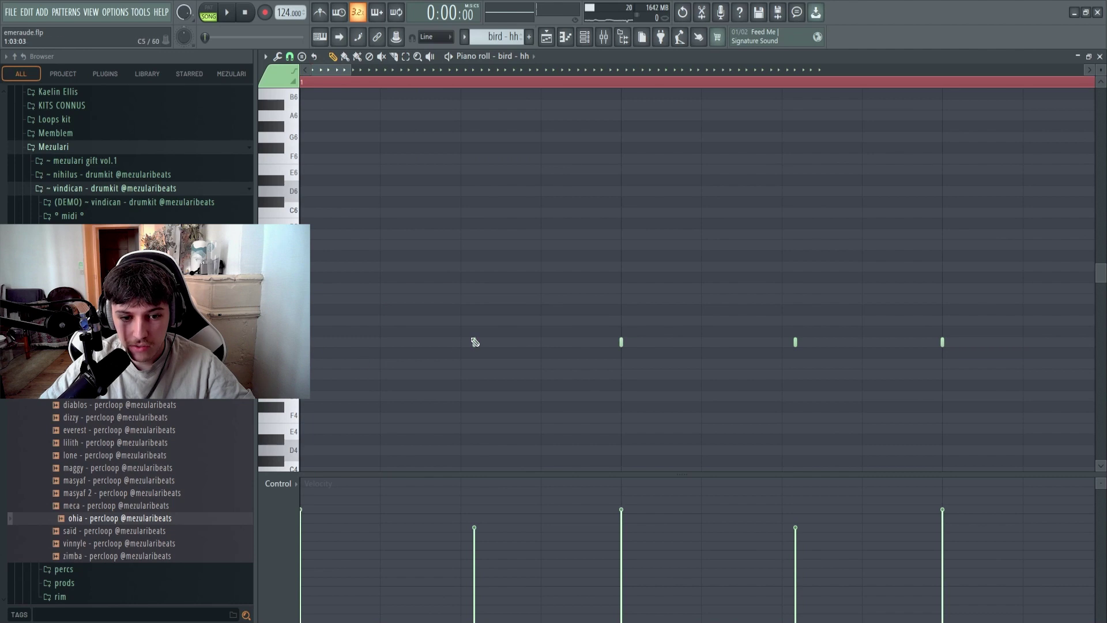
scroll(449, 355, down, 2)
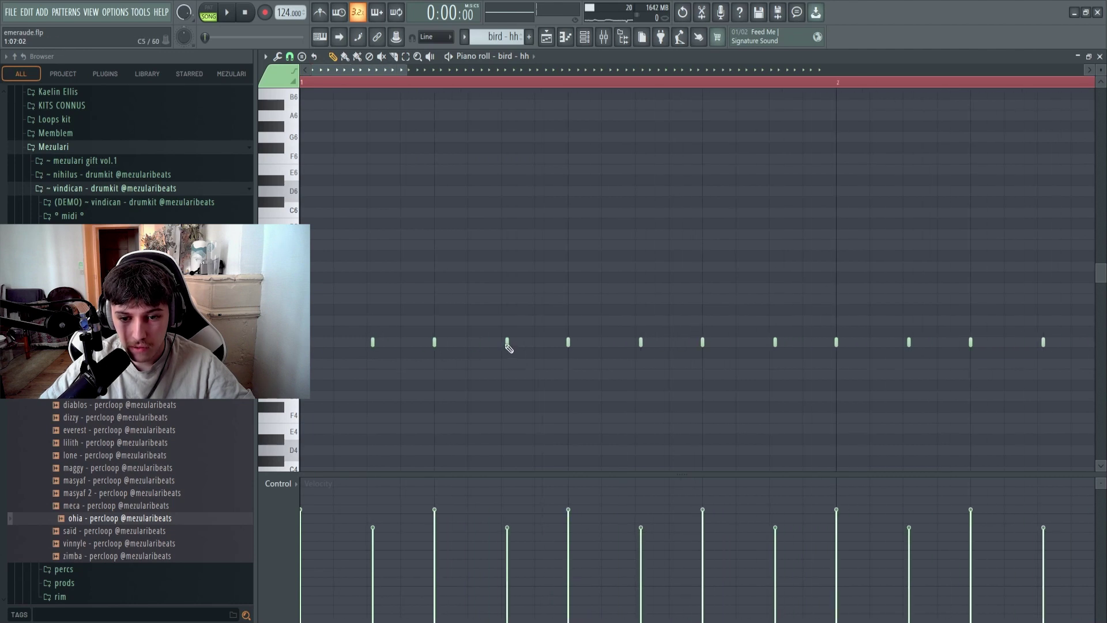
click(546, 37)
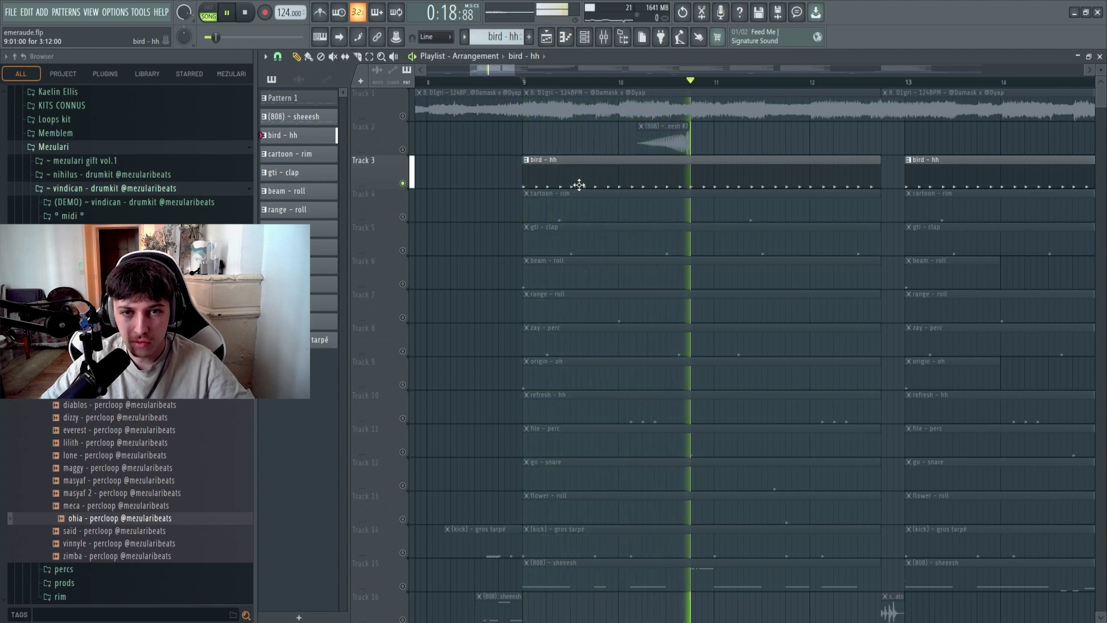
Examine the alternating note velocities of the bird - hh pattern during playback, return to the playlist and stop.
double_click(578, 184)
scroll(378, 535, down, 3)
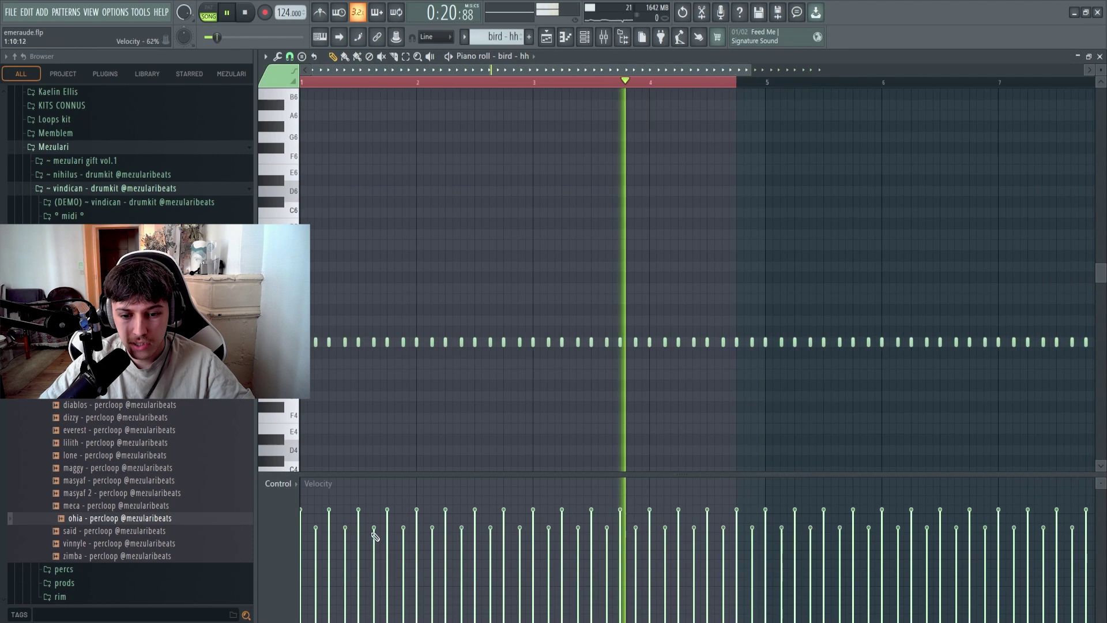
scroll(740, 489, down, 2)
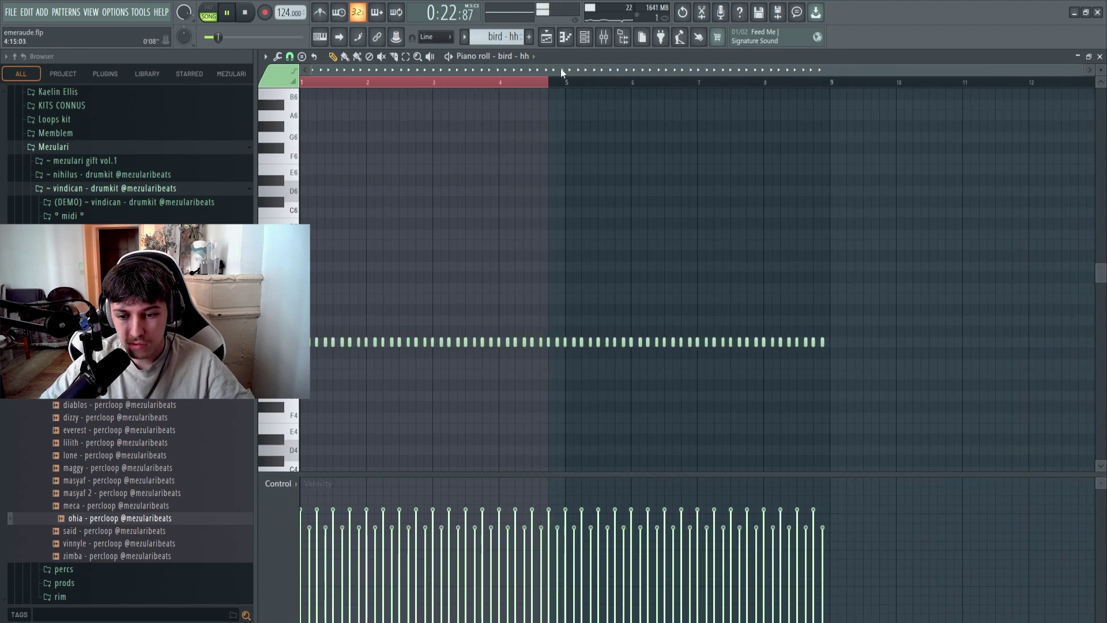
key(F5)
double_click(852, 99)
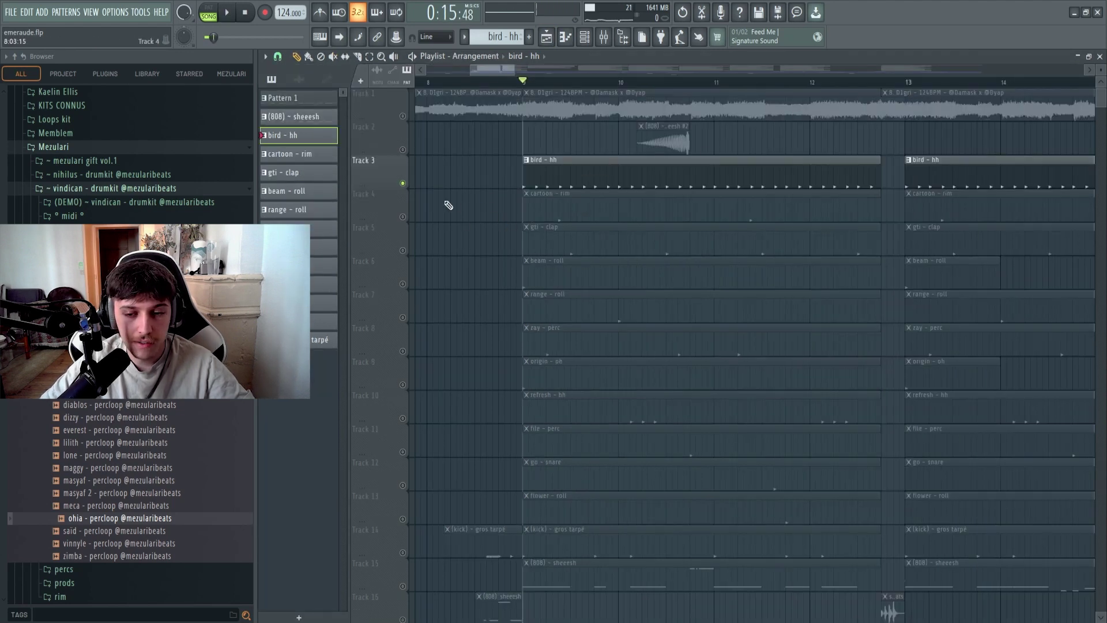
Enable the percussion on Tracks 4 to 13 and play it with the hihat from bar 9, keeping Track 2 muted.
click(404, 217)
click(404, 250)
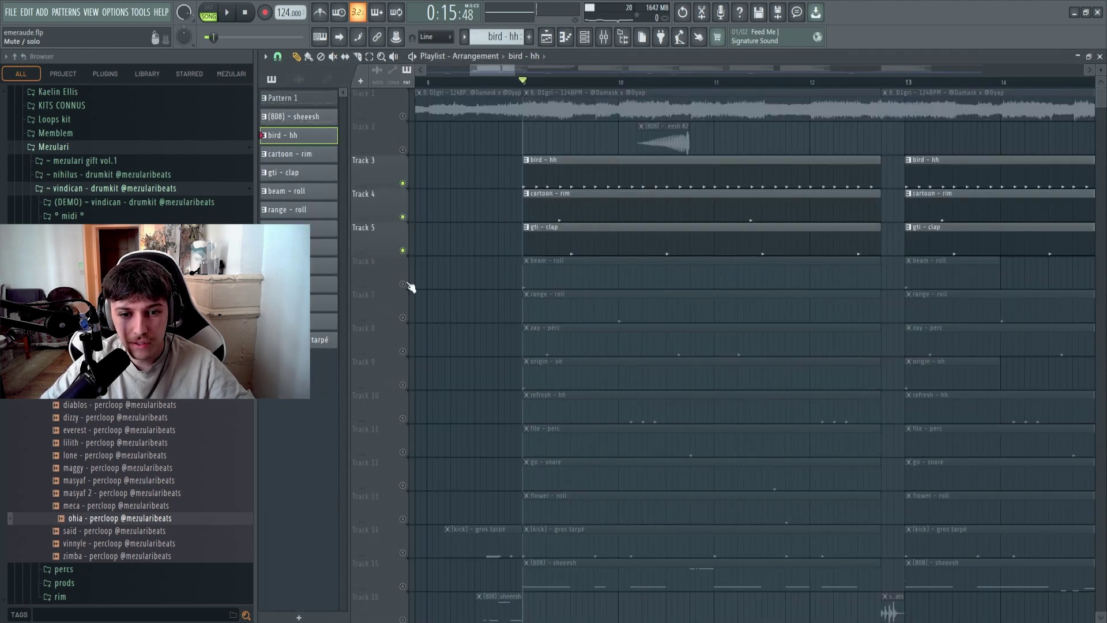
click(404, 284)
scroll(404, 283, down, 1)
click(403, 250)
click(404, 283)
click(404, 318)
key(space)
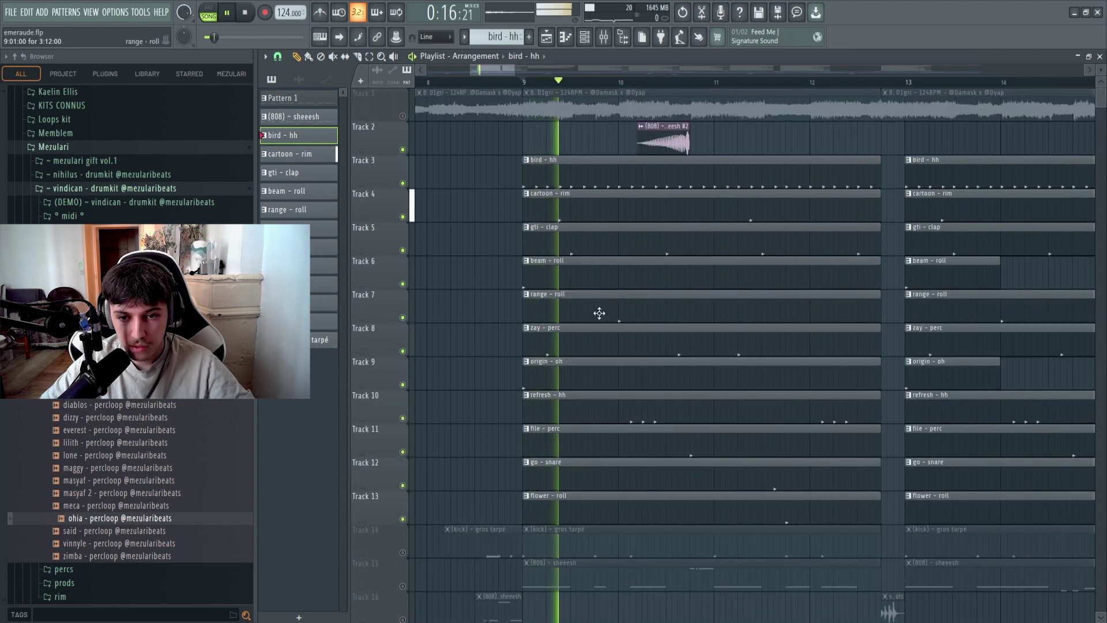
click(403, 150)
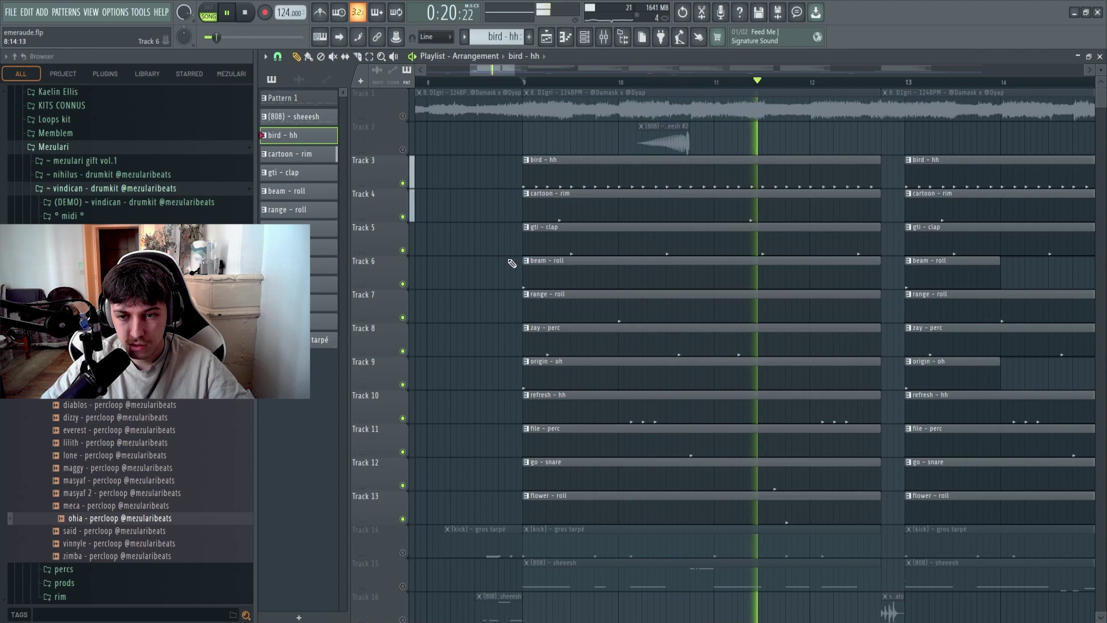
Enable the kick on Track 14, the 808 on Track 15 and Track 16, and play the drums from bar 9.
scroll(513, 263, down, 3)
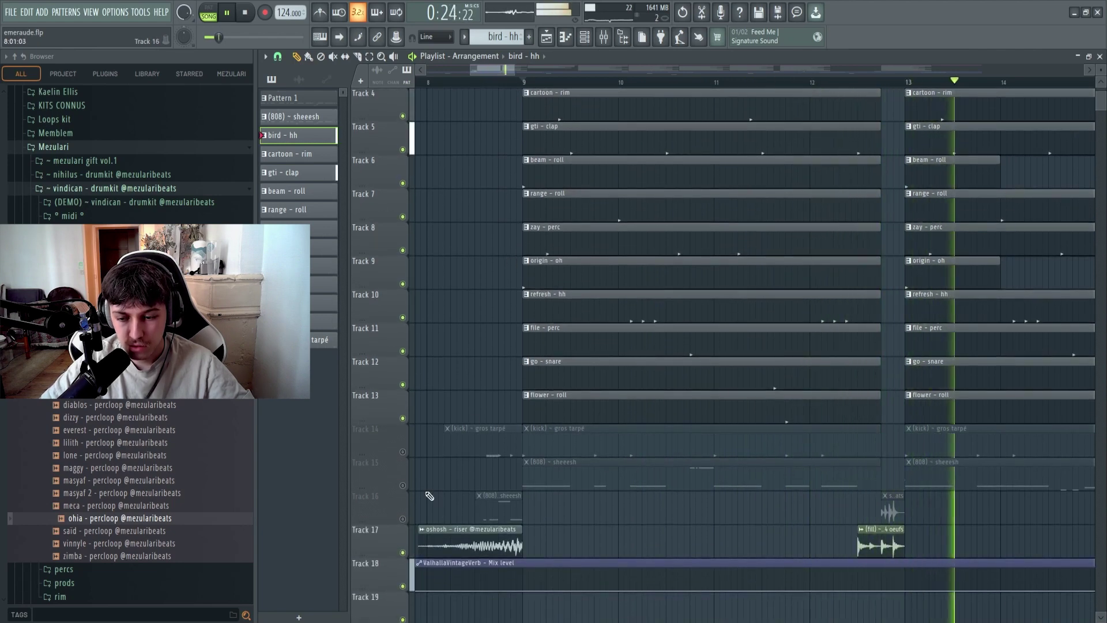
click(403, 452)
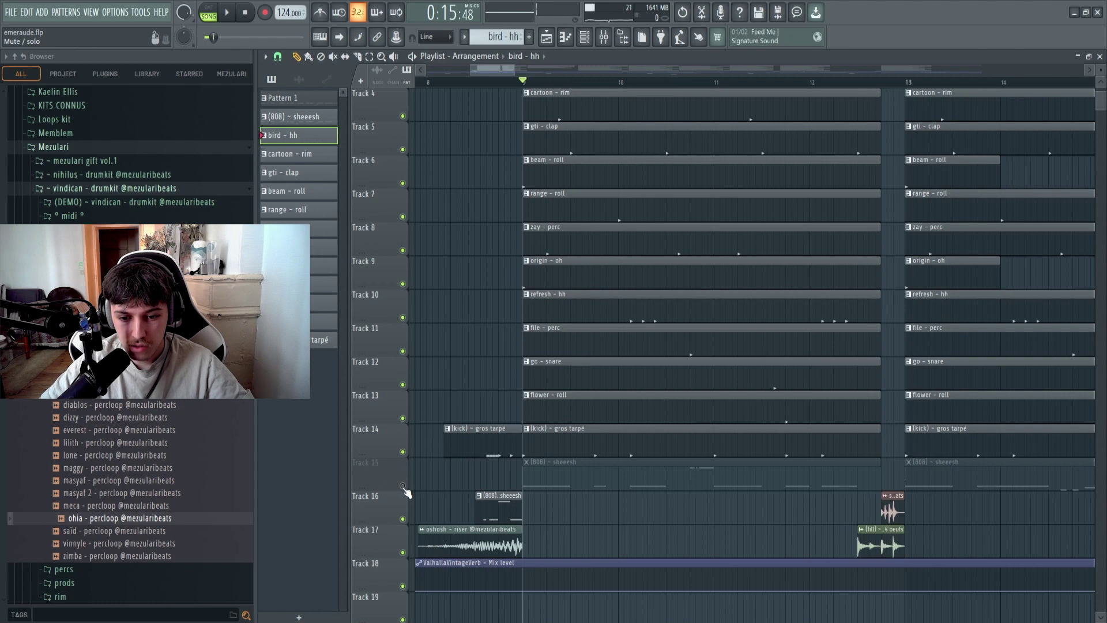
click(403, 486)
key(space)
scroll(478, 308, up, 3)
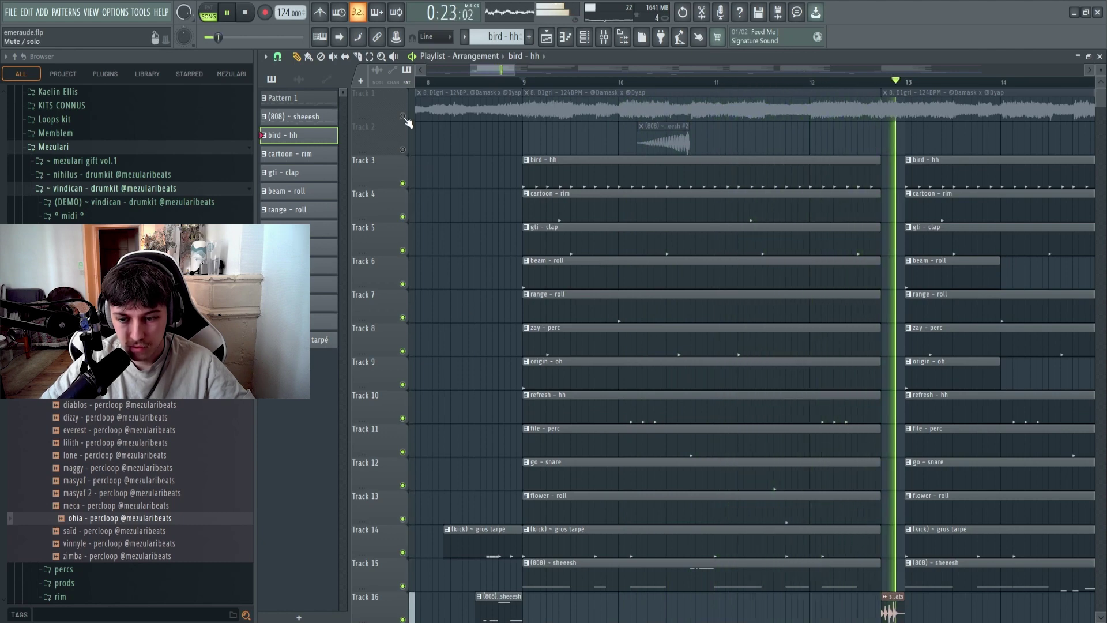
Stop playback and unmute the melody loop on Track 1 and the sample on Track 2.
click(403, 116)
key(space)
click(403, 150)
scroll(459, 400, down, 7)
scroll(474, 420, up, 7)
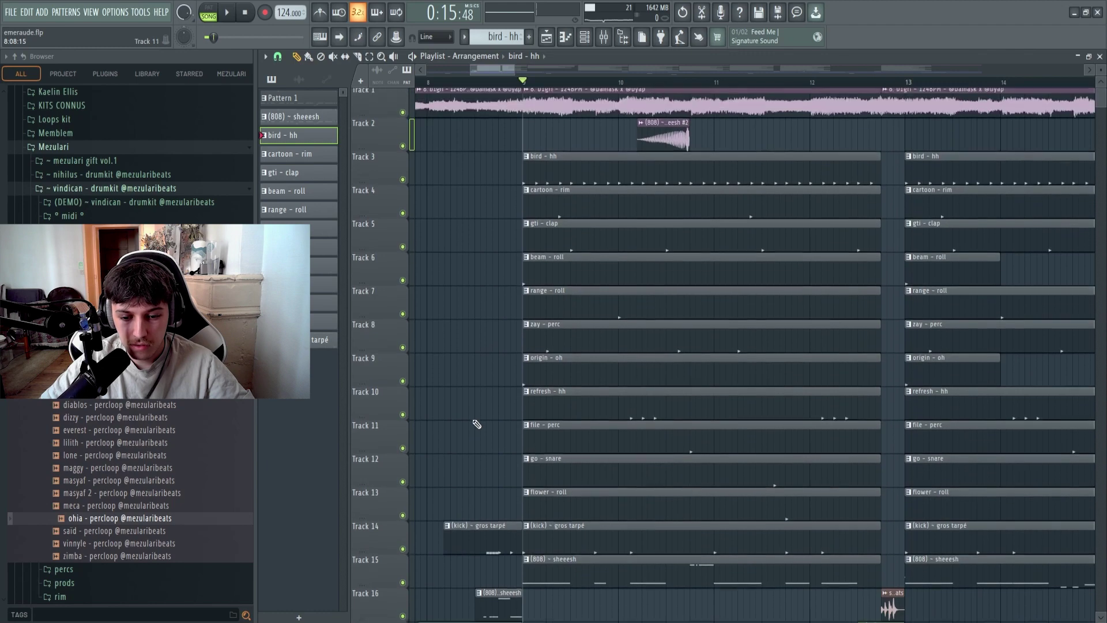
Play the full beat from bar 9 into the section after bar 17 and examine how the percussion layers change.
scroll(476, 420, down, 6)
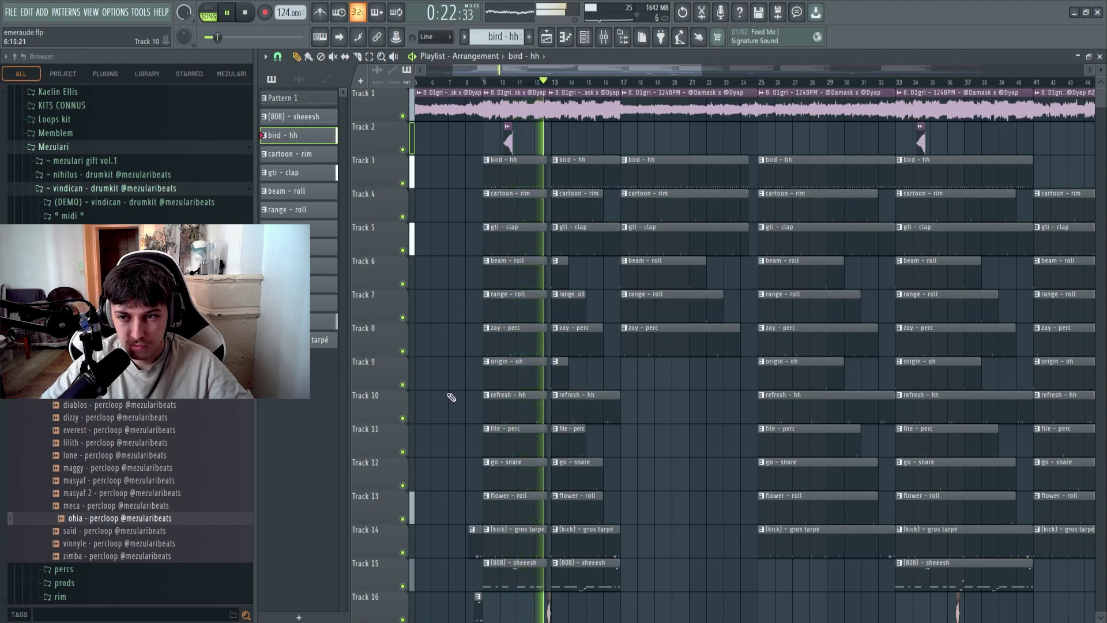
scroll(558, 402, up, 6)
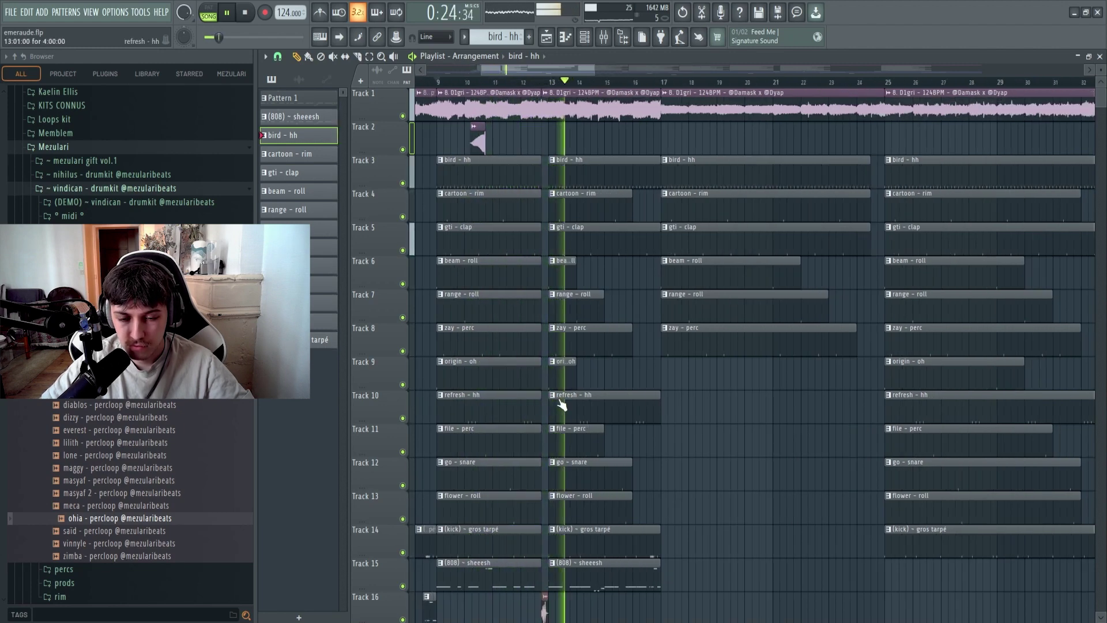
scroll(600, 392, down, 3)
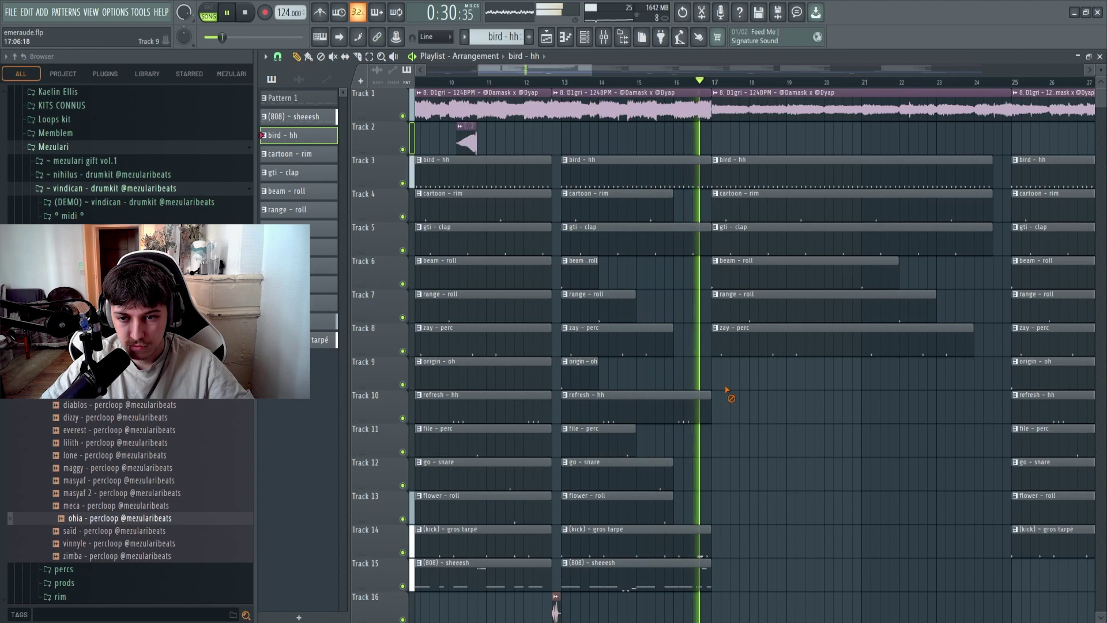
scroll(787, 404, up, 2)
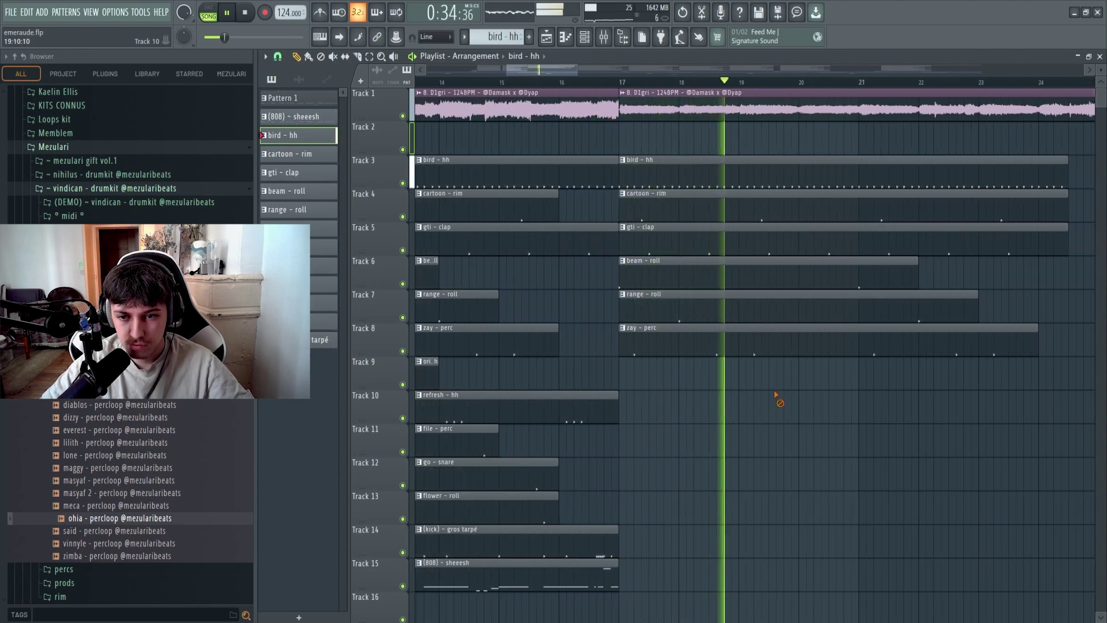
scroll(779, 394, down, 4)
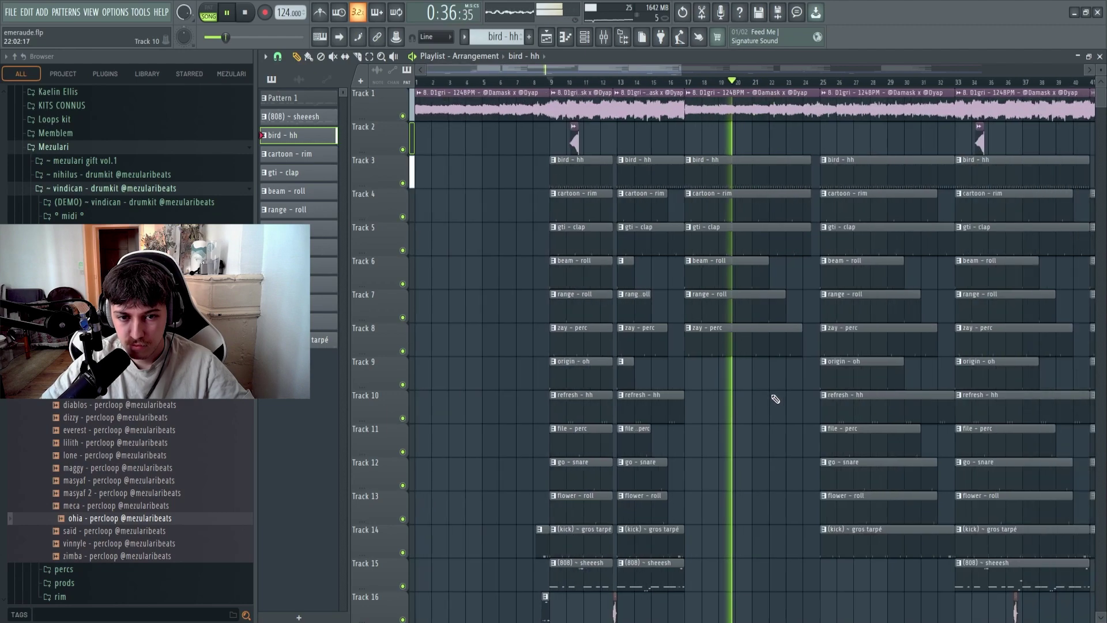